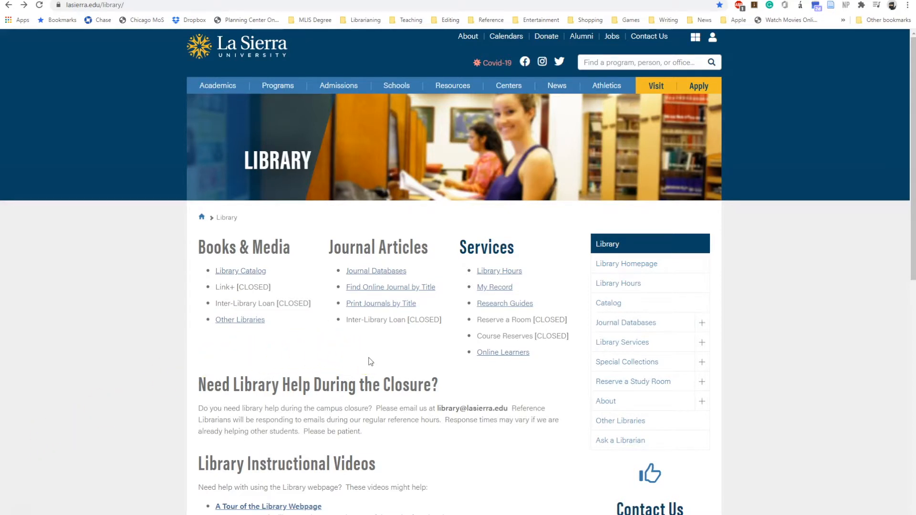
Step: Open the Nexis Uni (Legal) database from the library's journal databases for the subject Law
left_click(387, 272)
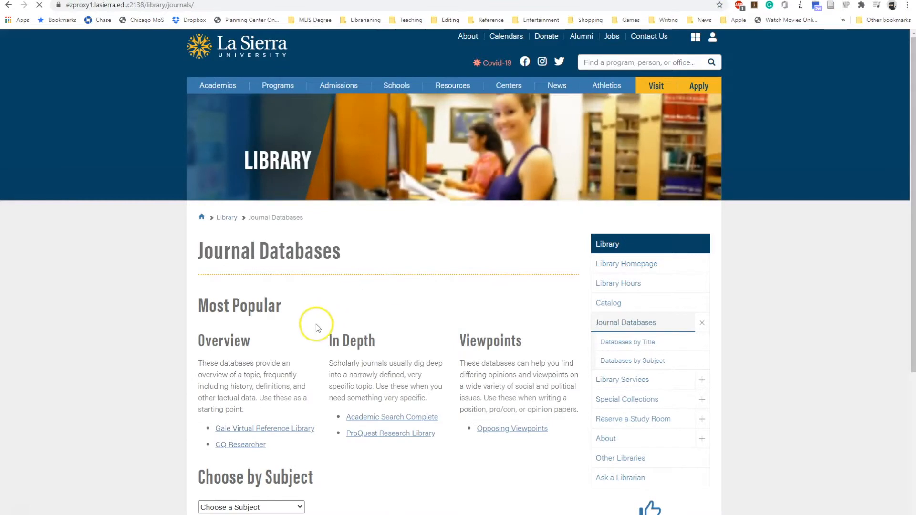
scroll(316, 324, "down", 4)
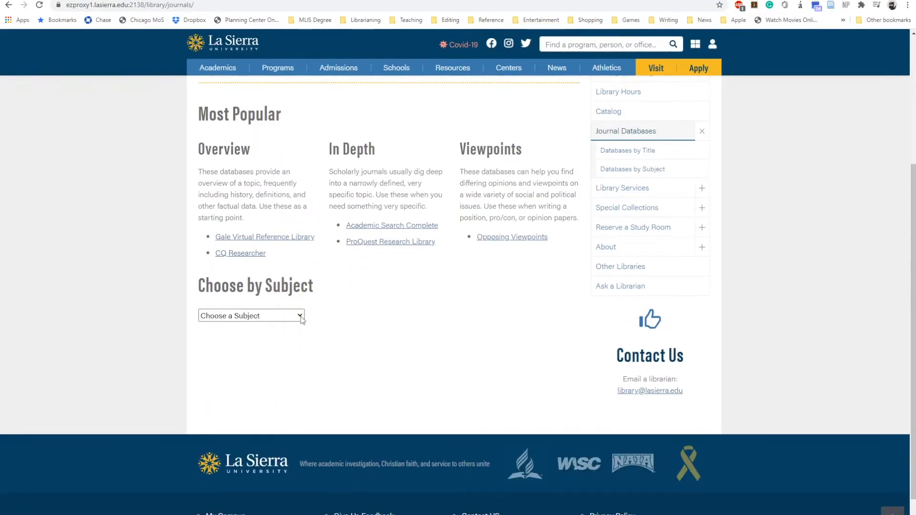
left_click(301, 317)
scroll(247, 297, "down", 1)
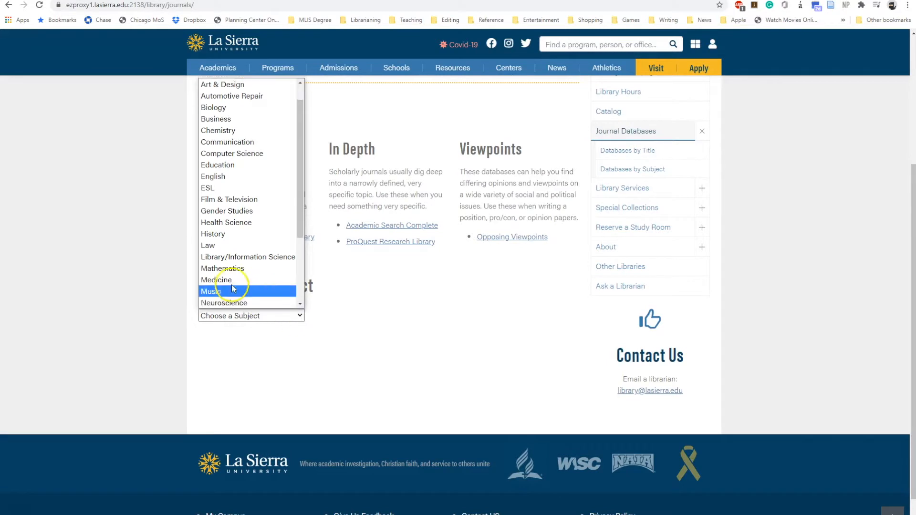
left_click(208, 245)
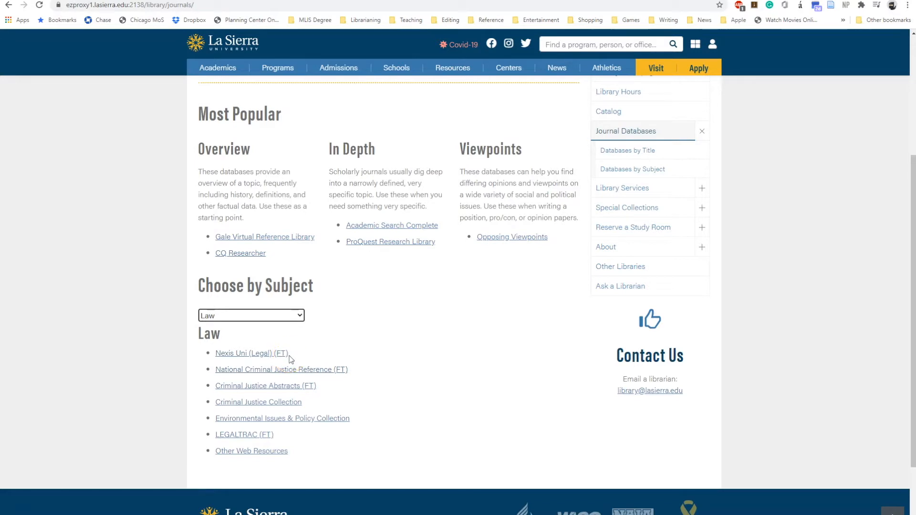
left_click(247, 359)
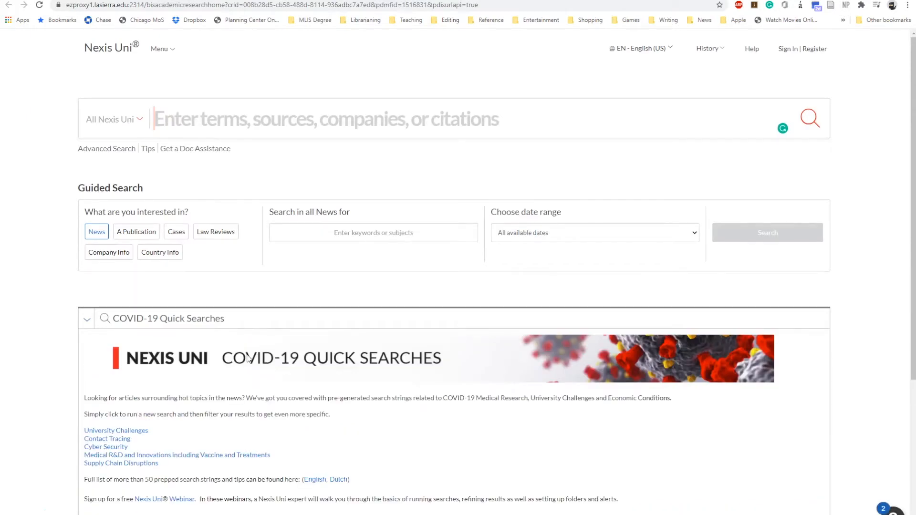
Step: Search all of Nexis Uni for "loving v virginia"
left_click(242, 120)
type("lovin")
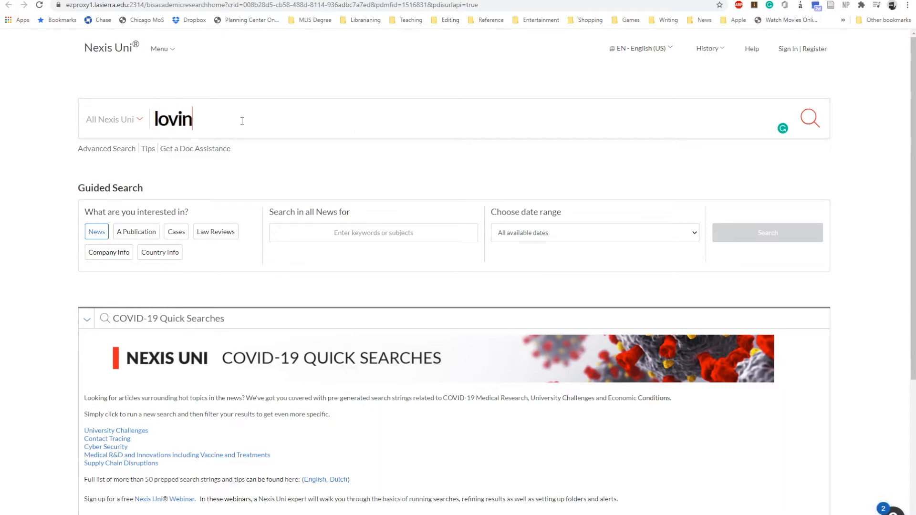
type("g v")
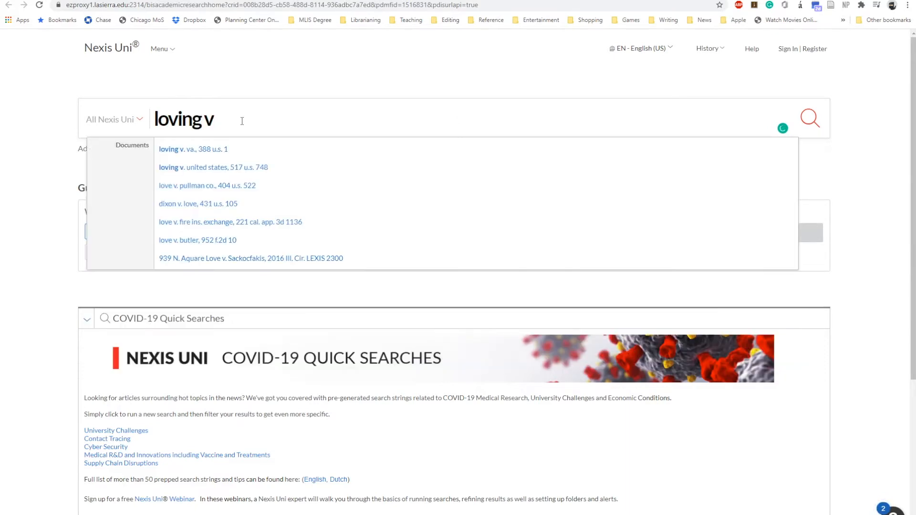
type(" vir")
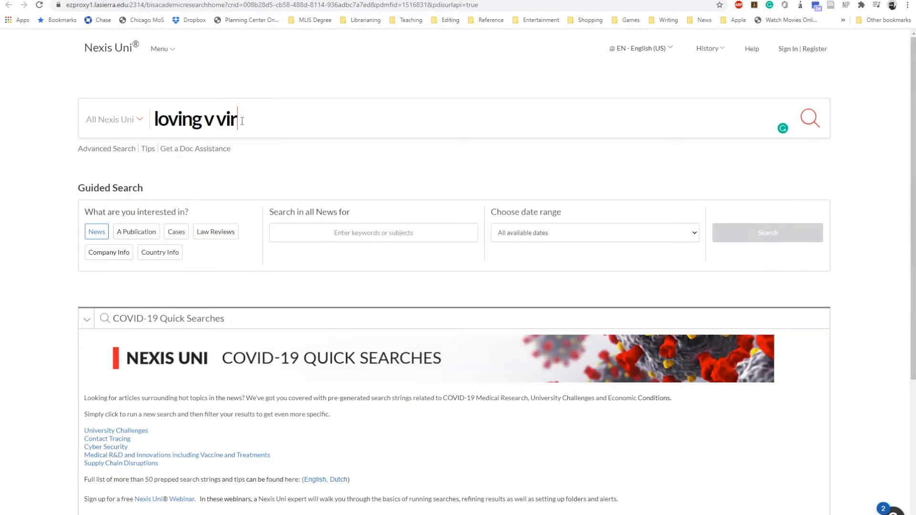
type("ginia")
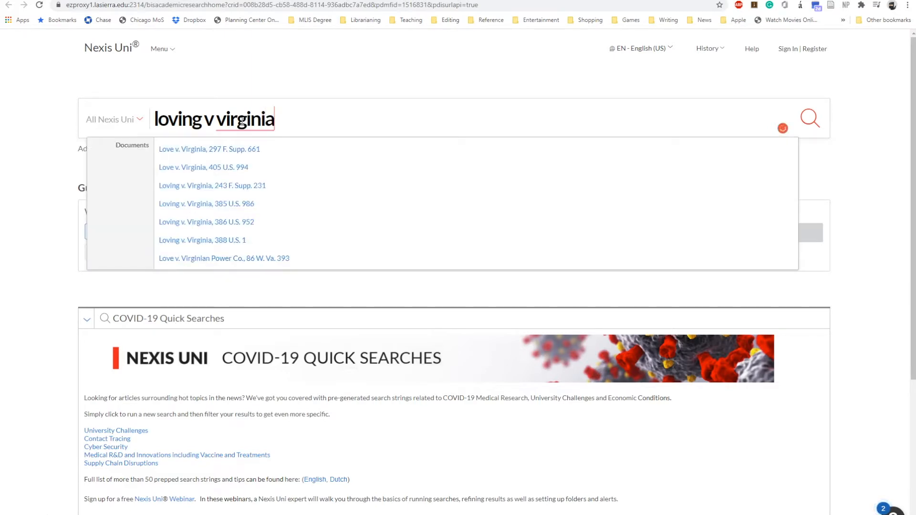
key("Return")
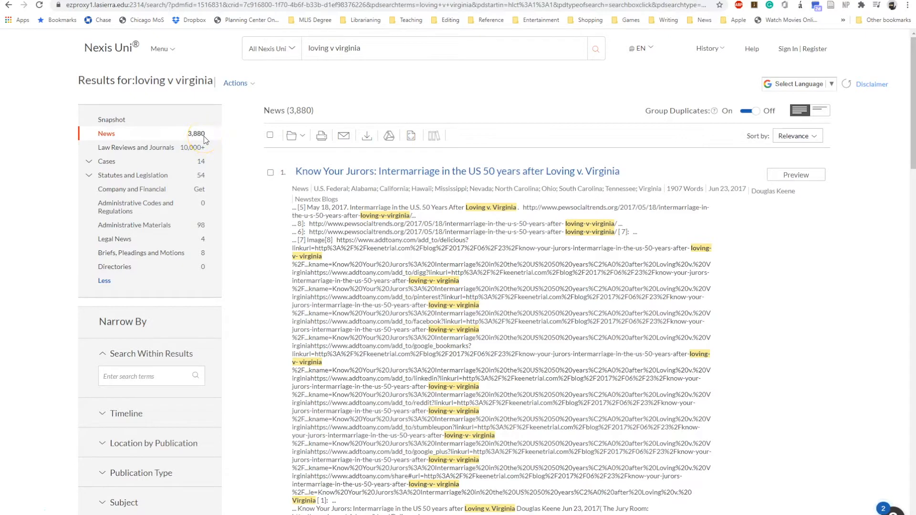
Step: Limit the search results to Cases and look through the list of matching cases
left_click(107, 162)
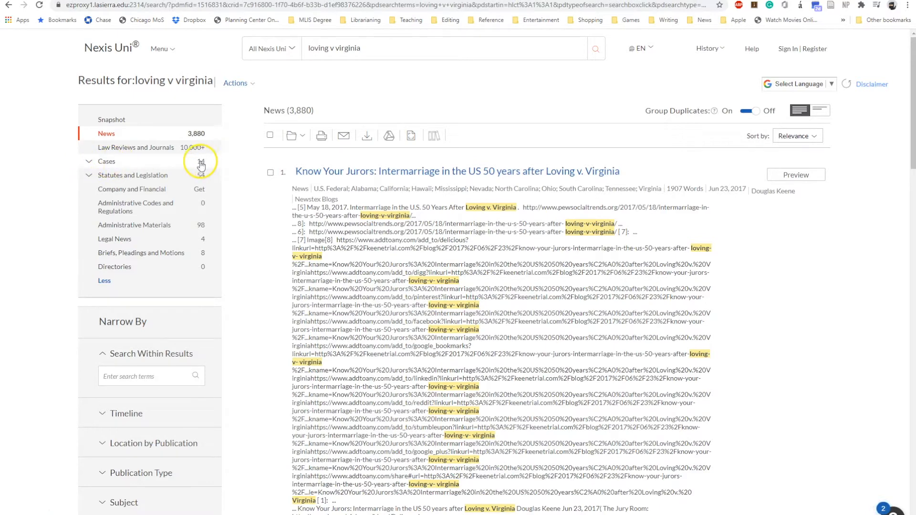
left_click(110, 163)
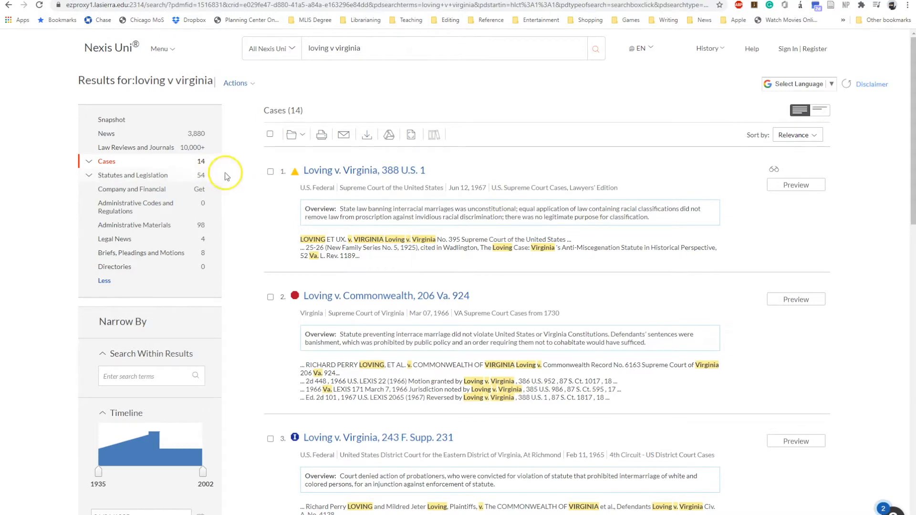
scroll(515, 221, "down", 3)
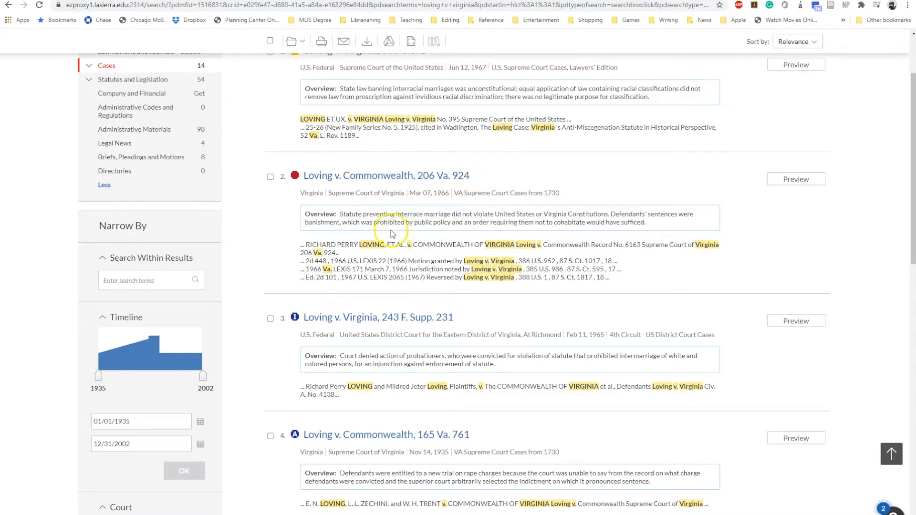
scroll(392, 234, "down", 8)
scroll(392, 234, "down", 3)
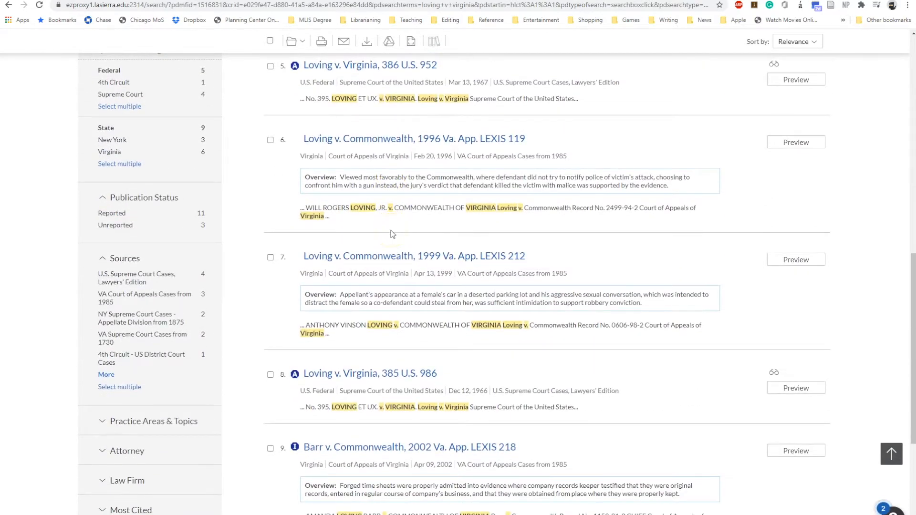
scroll(392, 234, "up", 10)
left_click(438, 201)
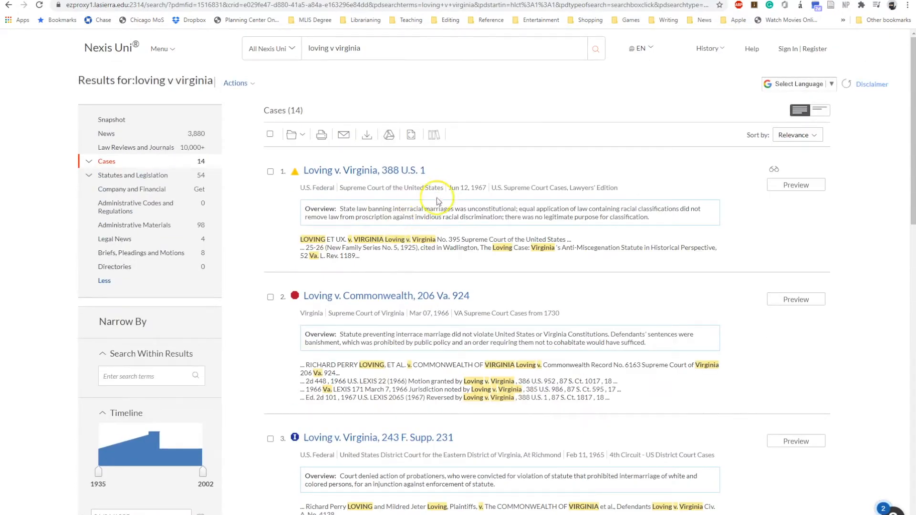
left_click(477, 171)
Step: Preview the case Loving v. Virginia, 388 U.S. 1, read its history, core terms and case summary, and close the preview
left_click(801, 186)
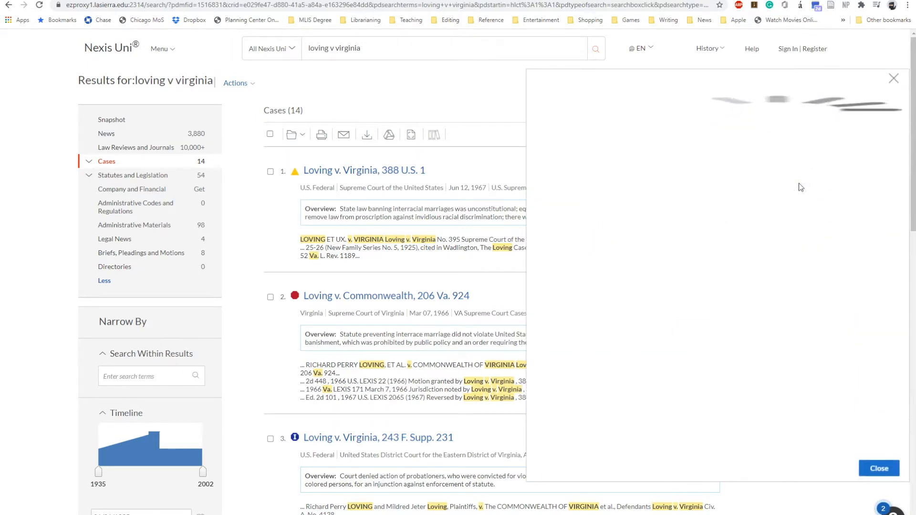
left_click(784, 201)
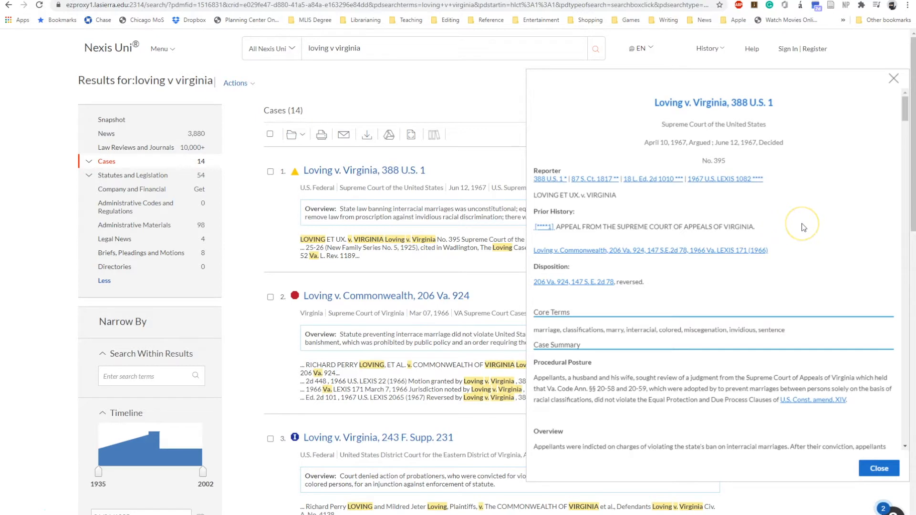
scroll(804, 227, "down", 1)
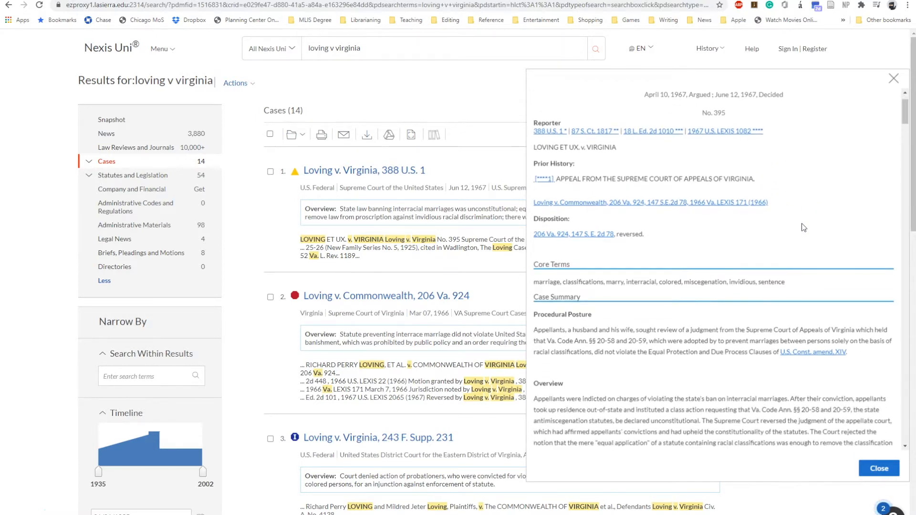
left_click(773, 227)
scroll(770, 224, "down", 1)
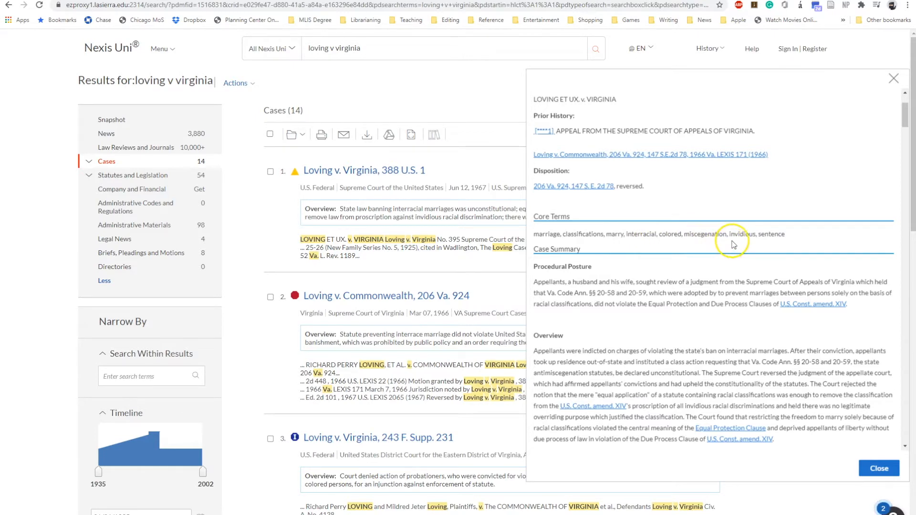
scroll(635, 239, "down", 1)
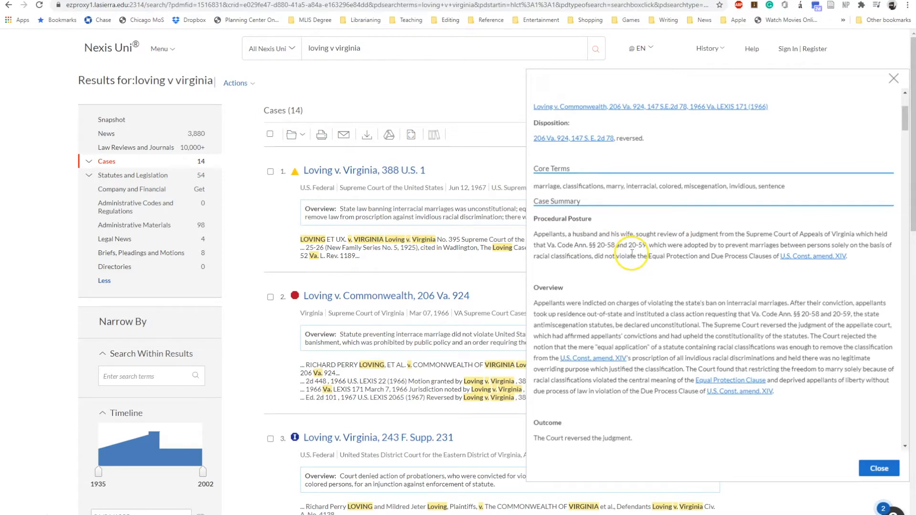
scroll(649, 259, "down", 4)
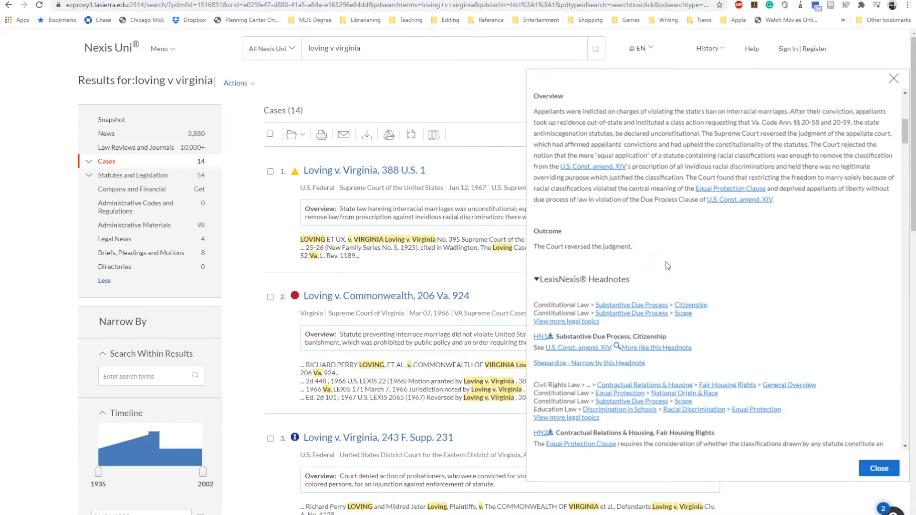
scroll(668, 266, "up", 6)
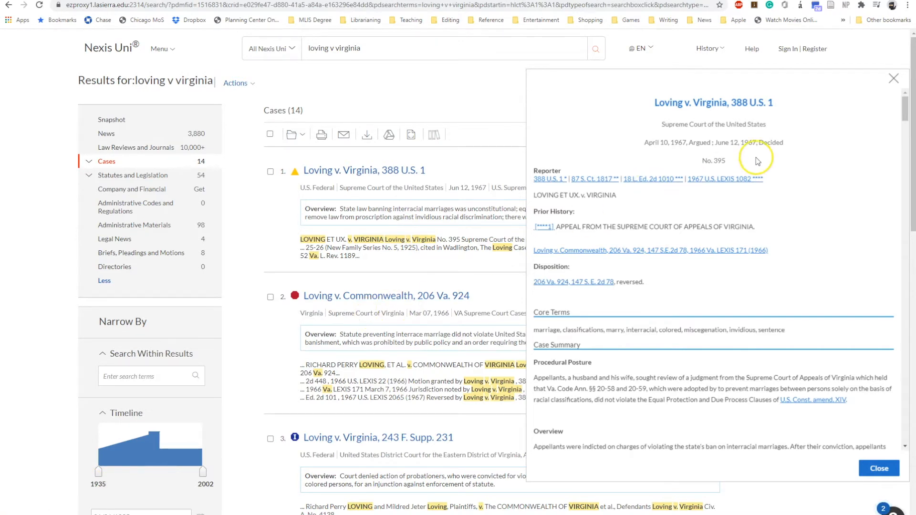
left_click(894, 78)
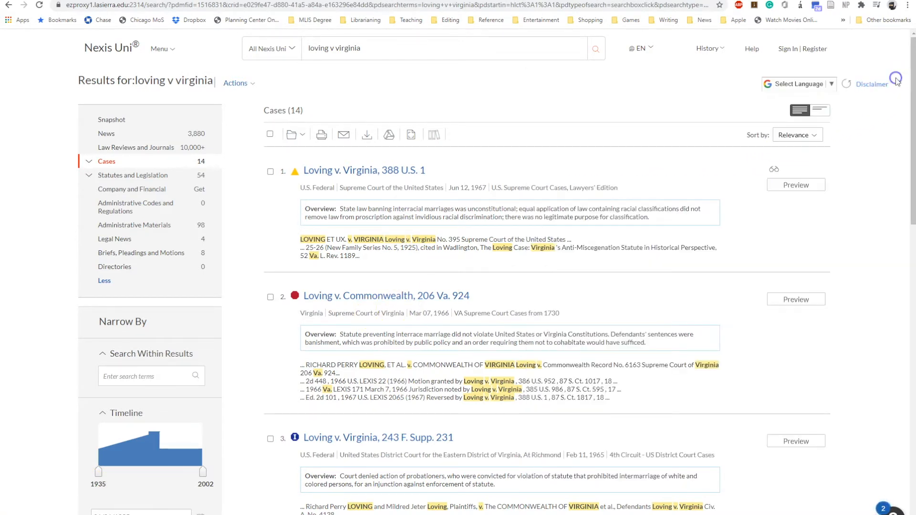
Step: Open the full document of Loving v. Virginia, 388 U.S. 1, and skim its case summary and headnotes down to the syllabus
left_click(346, 171)
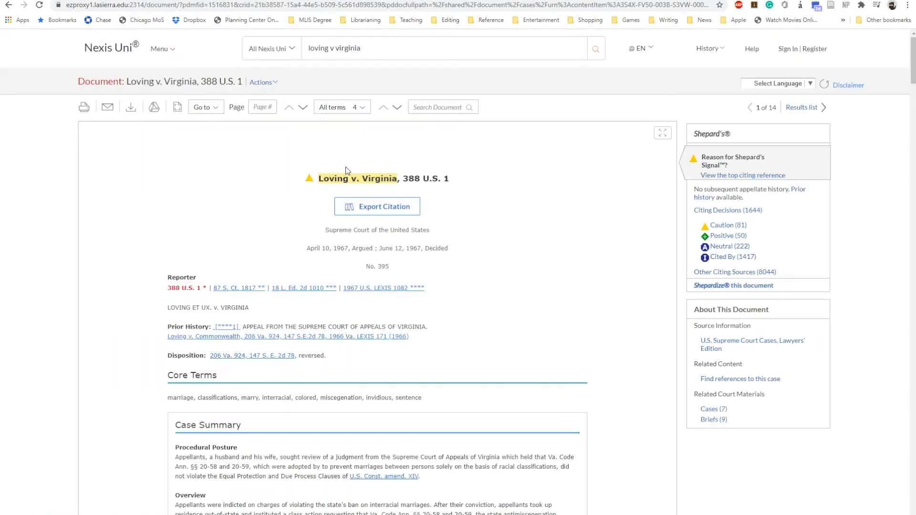
scroll(512, 202, "down", 5)
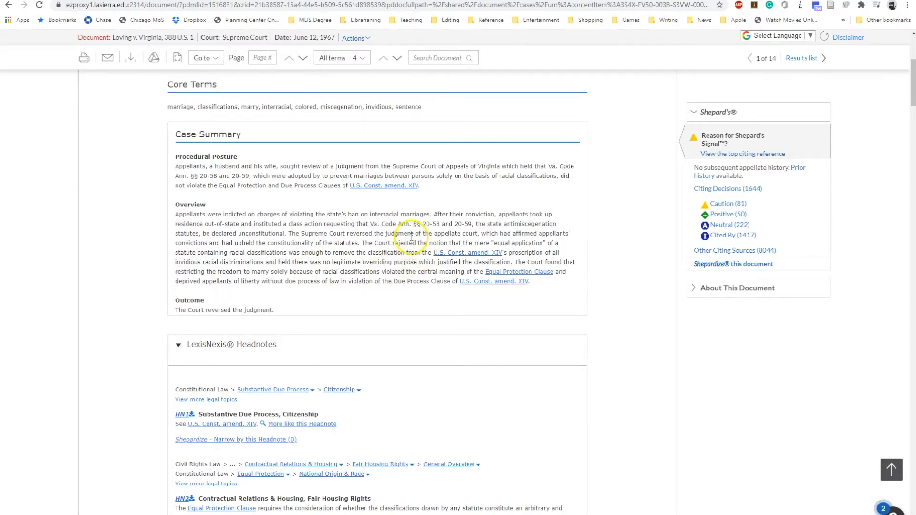
scroll(410, 241, "down", 2)
scroll(411, 241, "down", 2)
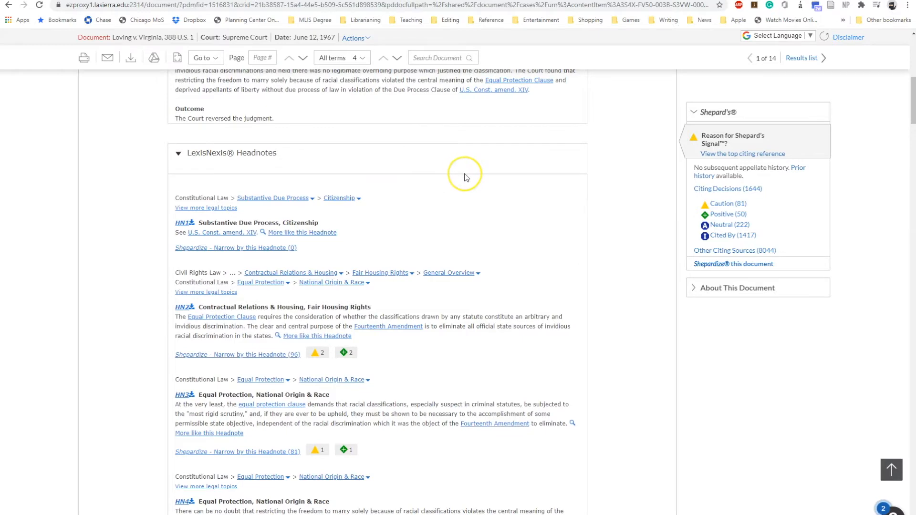
scroll(465, 174, "down", 2)
scroll(465, 176, "down", 2)
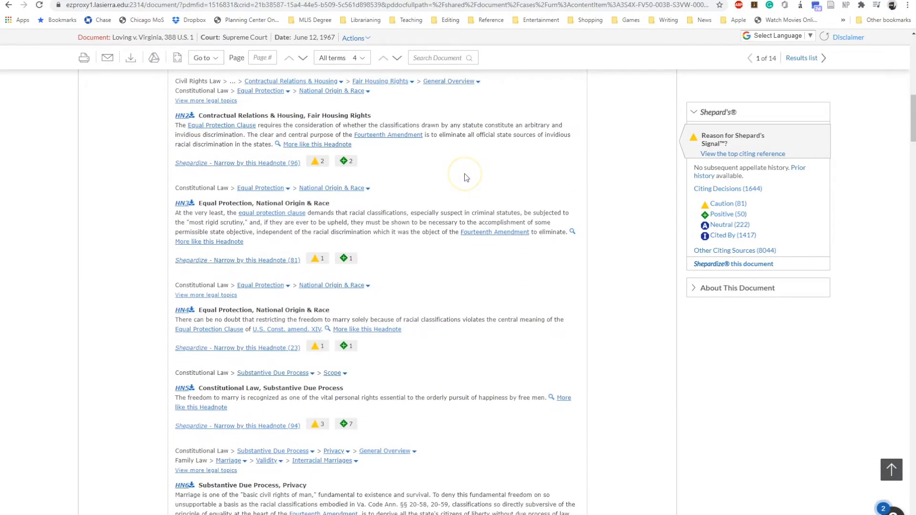
scroll(466, 178, "down", 10)
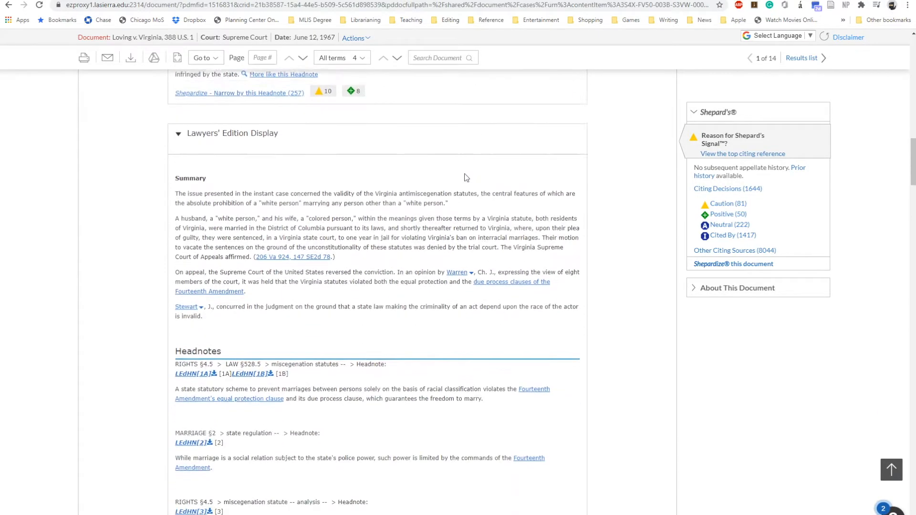
scroll(466, 177, "down", 12)
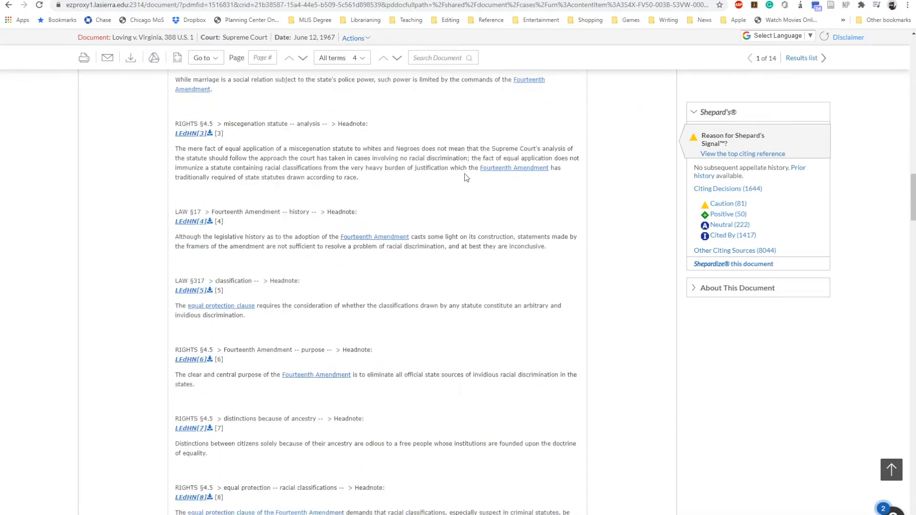
scroll(467, 177, "down", 7)
scroll(466, 177, "down", 2)
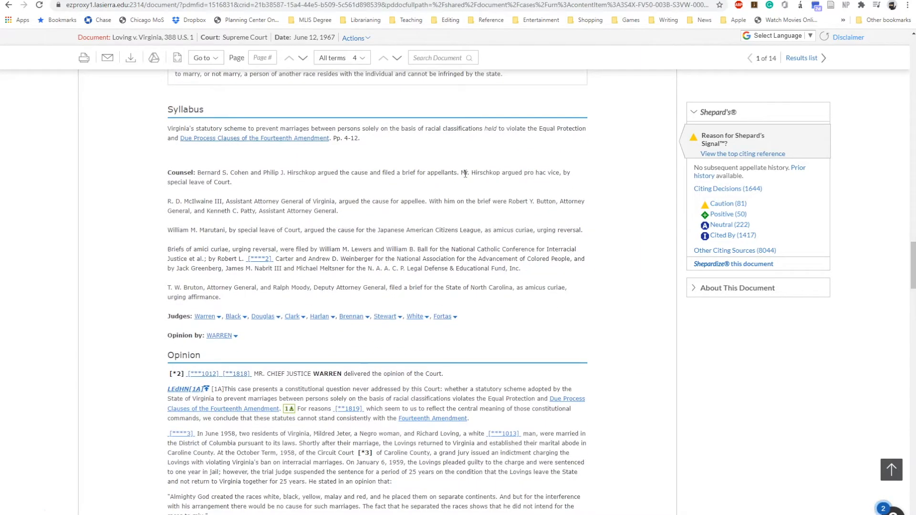
Step: Examine the case's counsel and judges sections and the beginning of the court's opinion
scroll(465, 173, "down", 3)
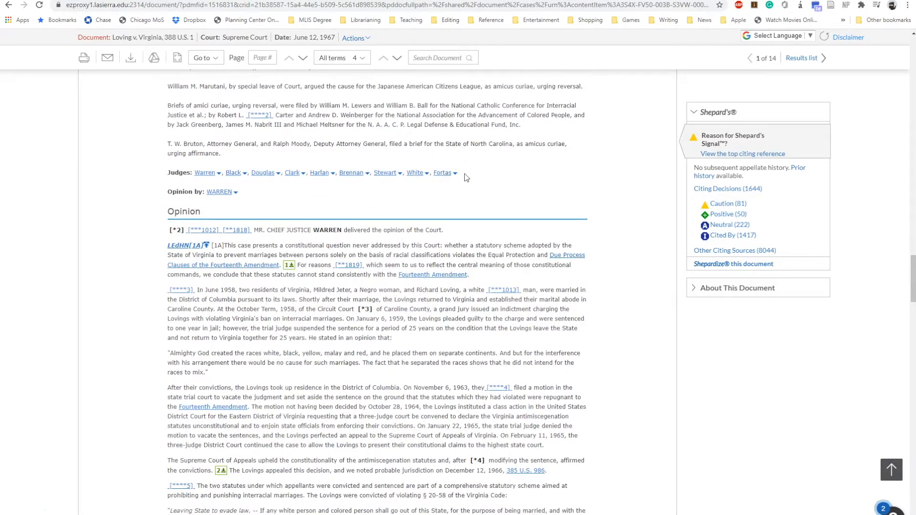
scroll(467, 178, "up", 1)
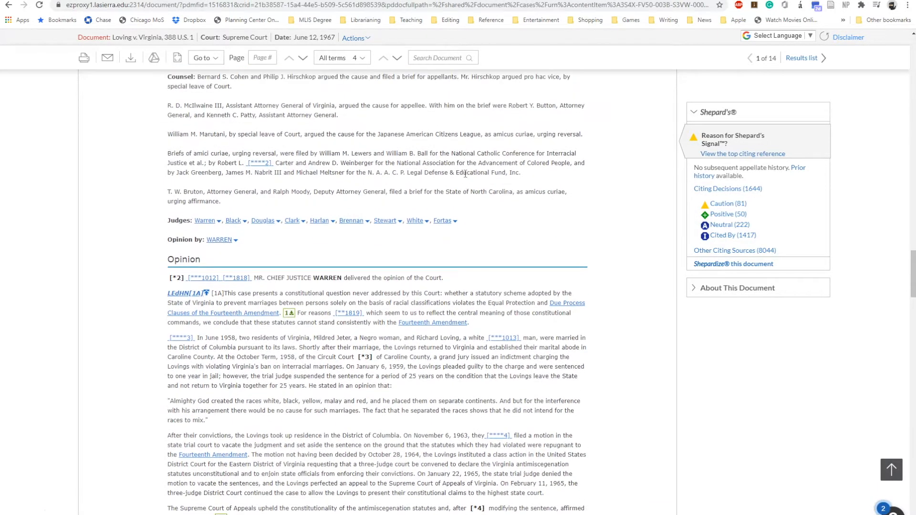
scroll(466, 174, "up", 2)
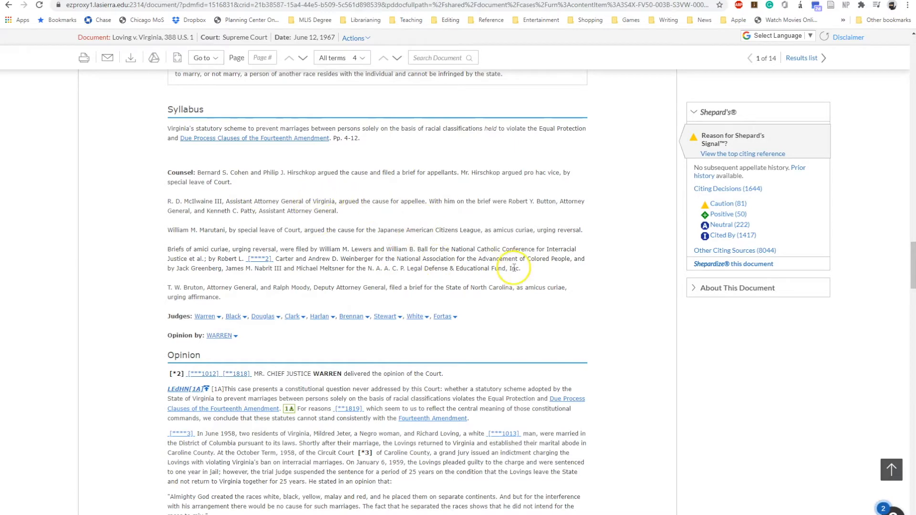
scroll(514, 269, "down", 4)
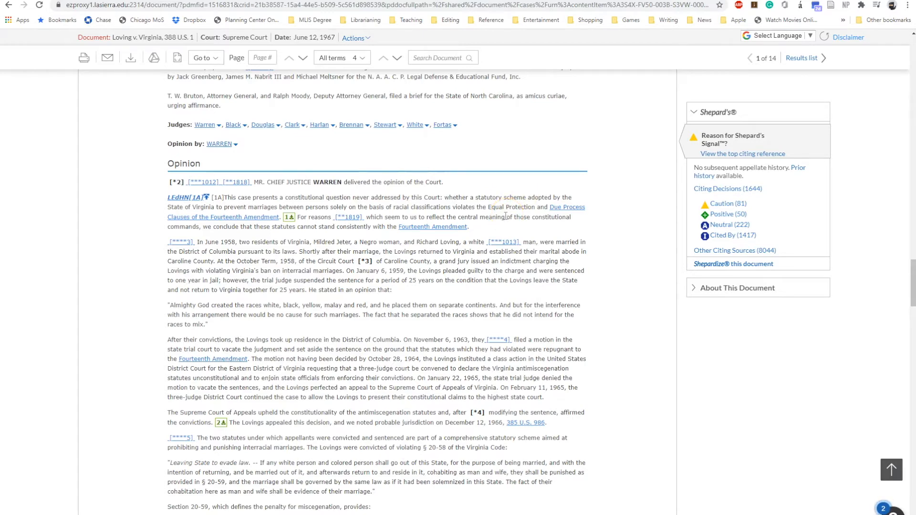
scroll(506, 216, "down", 2)
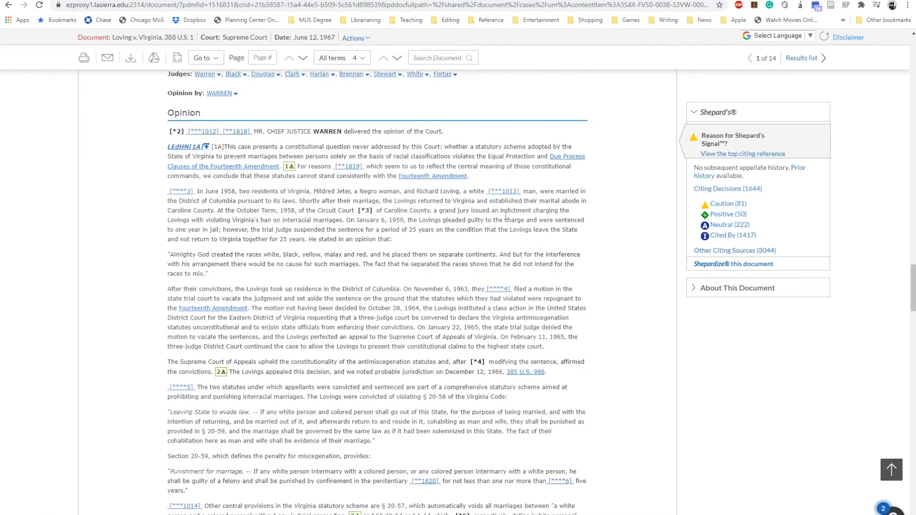
Step: Read through the court's opinion, the concurrence and the references in Loving v. Virginia, and return to the beginning of the document
scroll(505, 216, "up", 1)
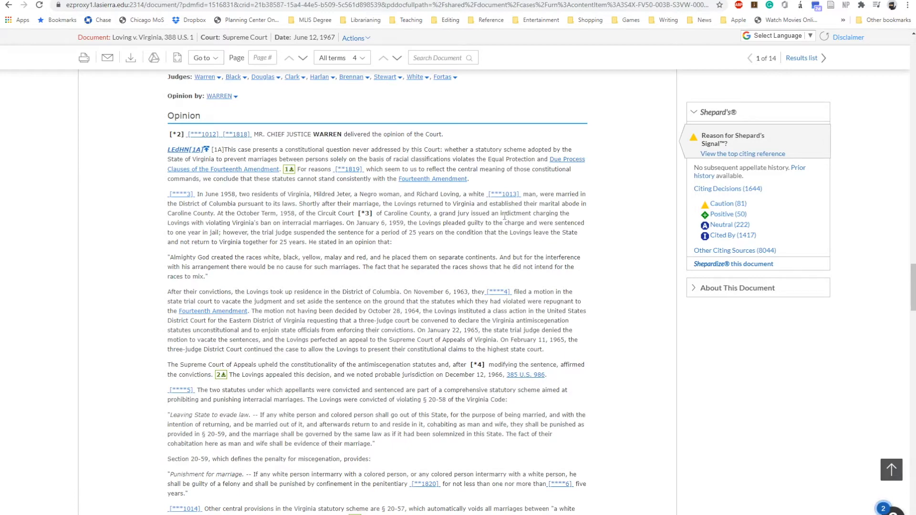
scroll(473, 224, "down", 6)
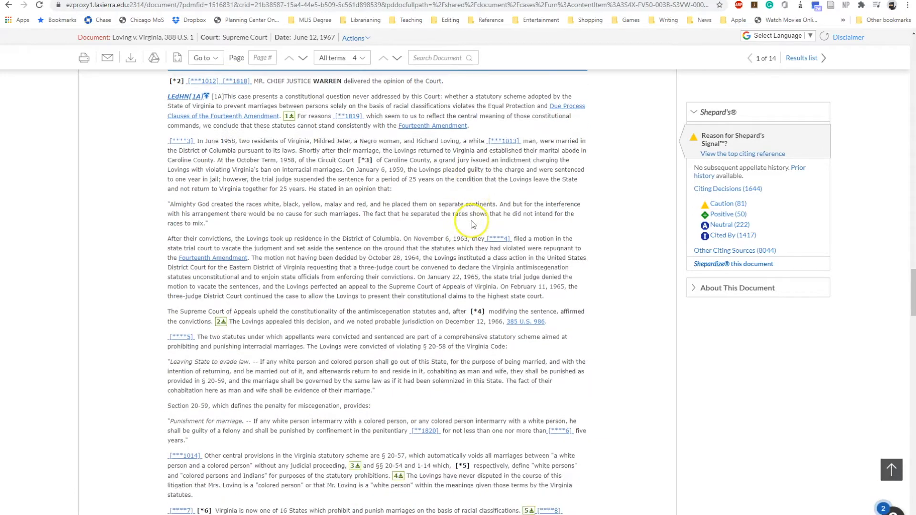
scroll(473, 225, "down", 10)
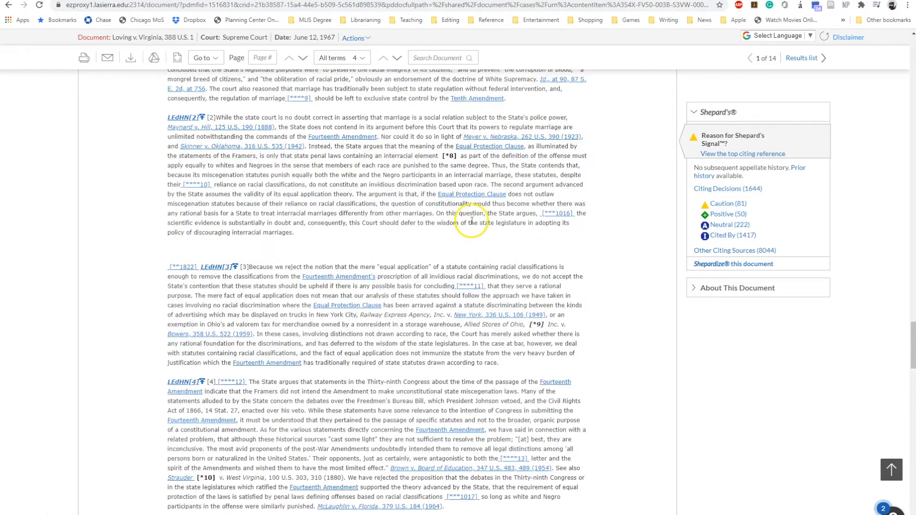
scroll(472, 222, "down", 12)
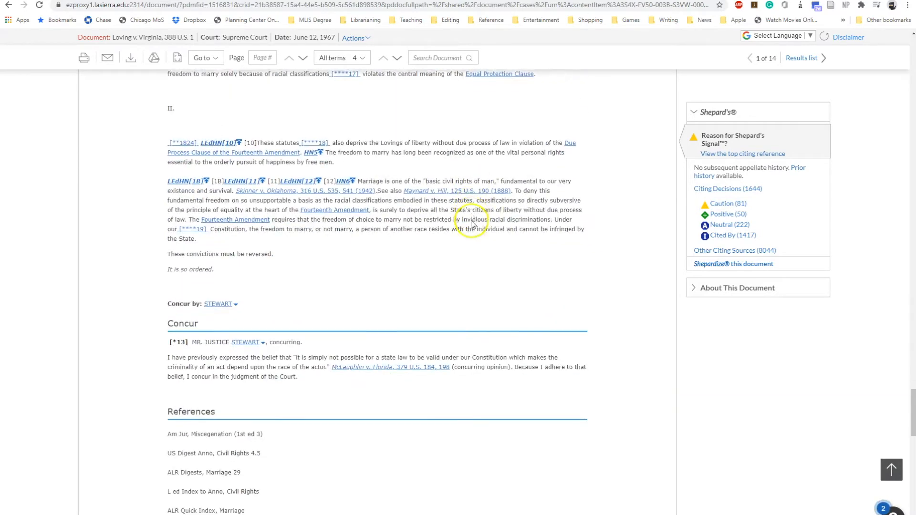
left_click(462, 221)
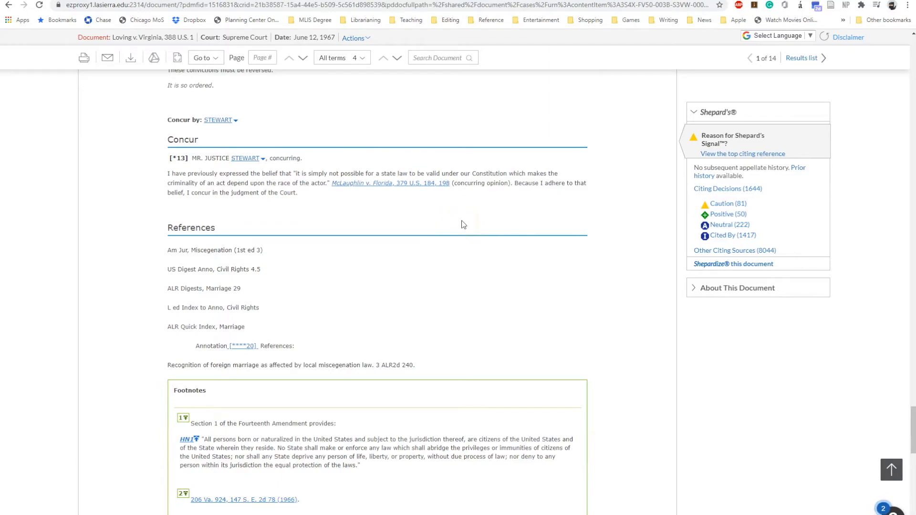
scroll(462, 225, "up", 20)
scroll(460, 220, "up", 20)
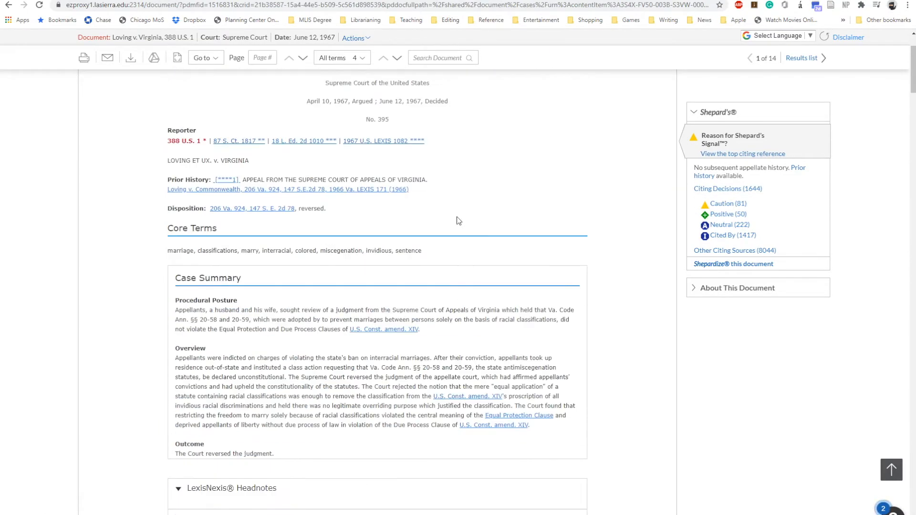
scroll(459, 220, "up", 3)
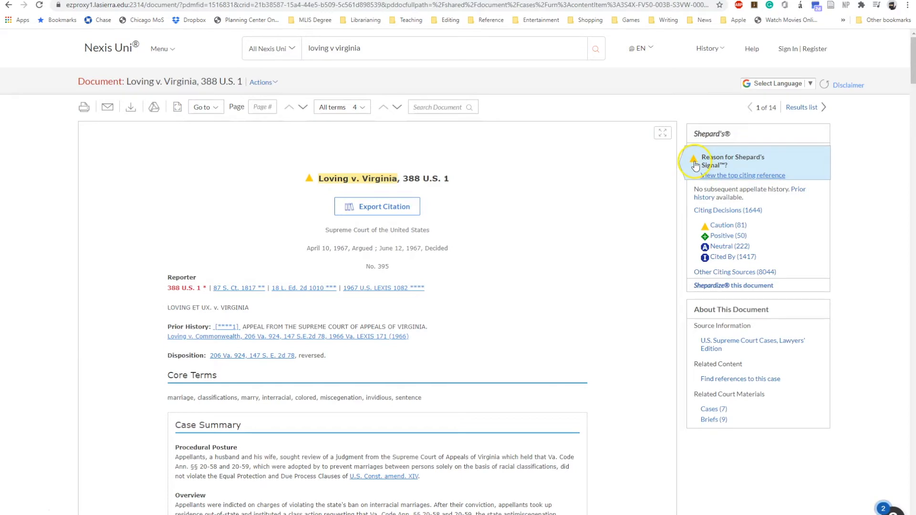
Step: View the top citing reference behind the case's Shepard's Signal and close it
mouse_move(694, 165)
left_click(735, 176)
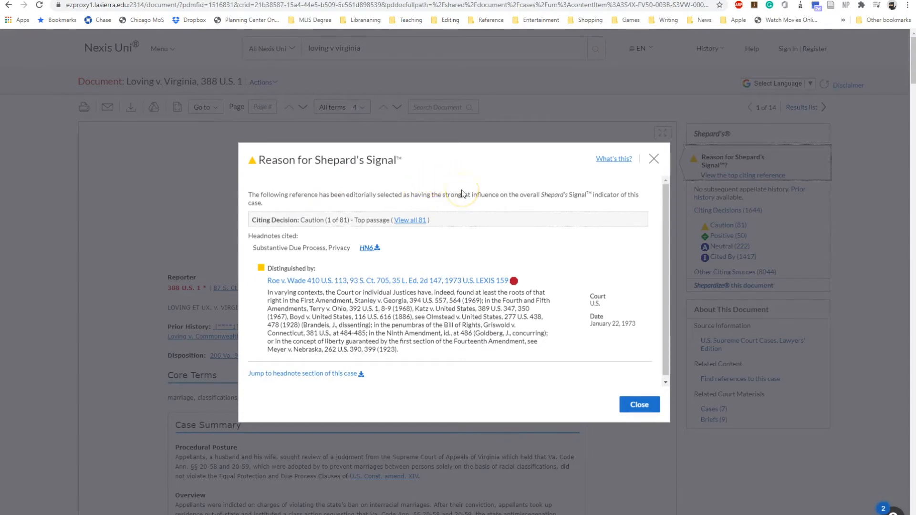
left_click(640, 404)
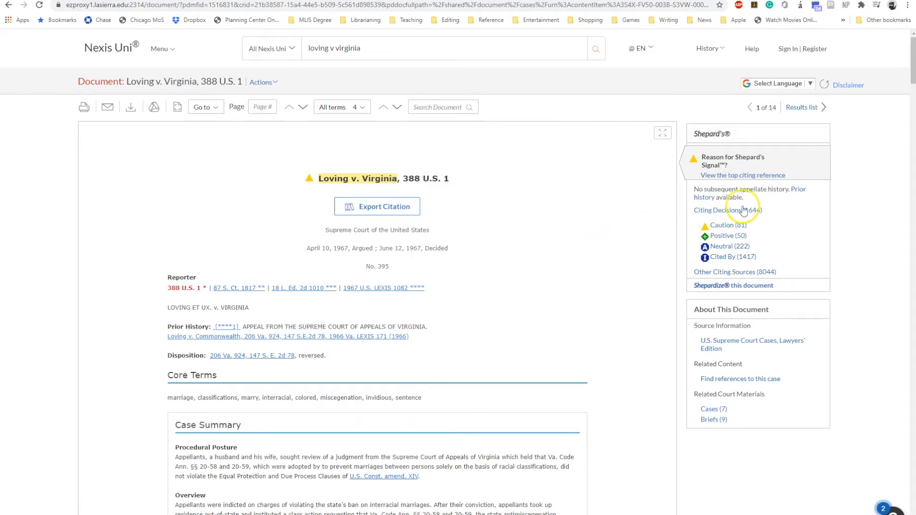
Step: Shepardize Loving v. Virginia and review the caution, positive and neutral analysis categories of its citing decisions
left_click(735, 286)
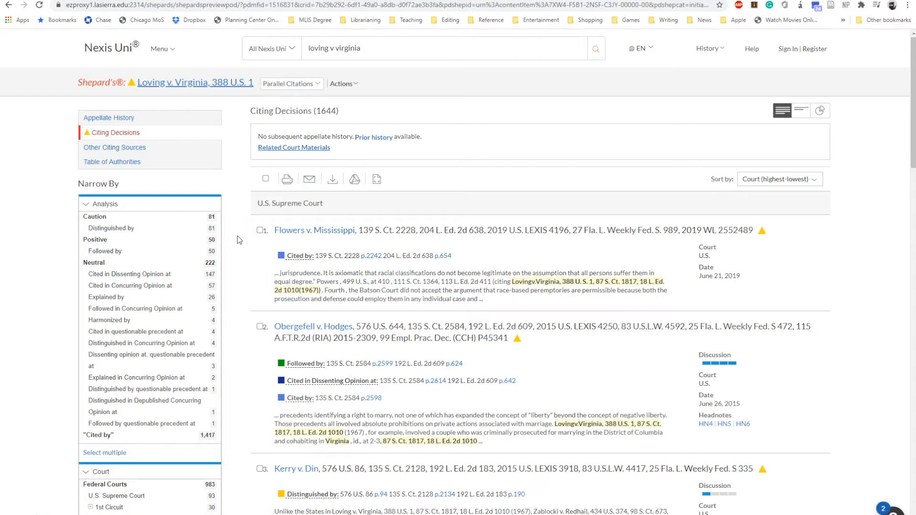
scroll(239, 240, "down", 2)
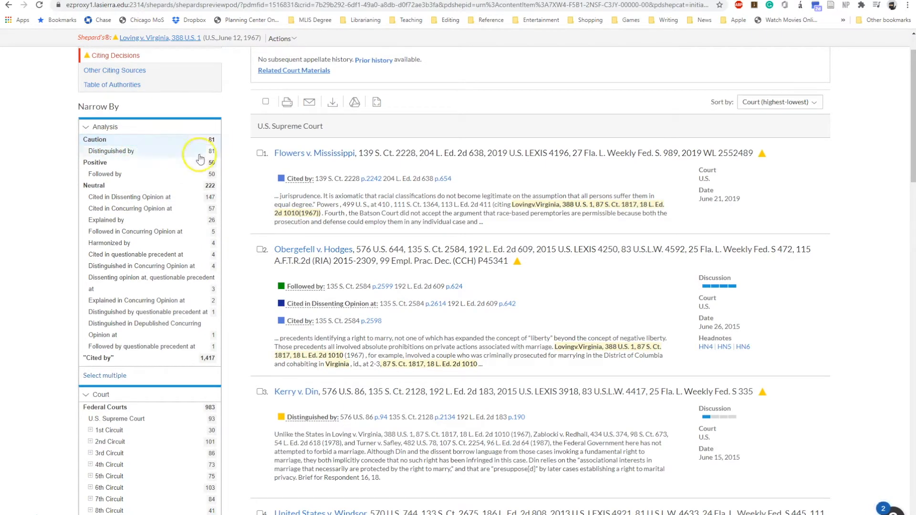
scroll(236, 166, "up", 2)
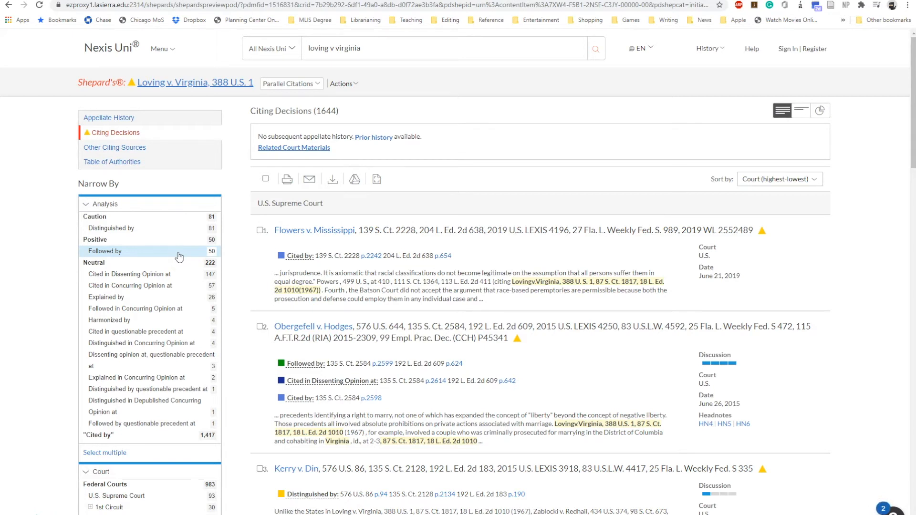
left_click(129, 266)
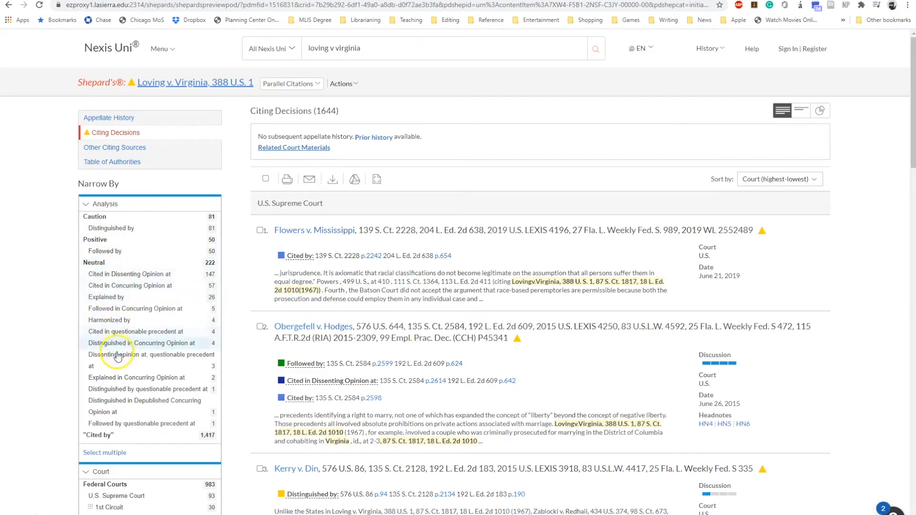
Step: Narrow the citing decisions to "Explained by", look through the matching cases, and return to the unfiltered list
left_click(111, 301)
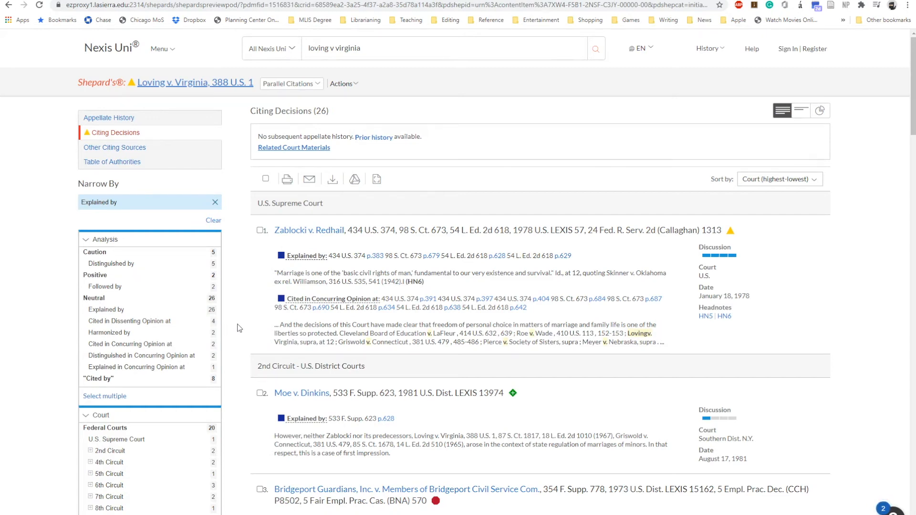
scroll(239, 328, "down", 3)
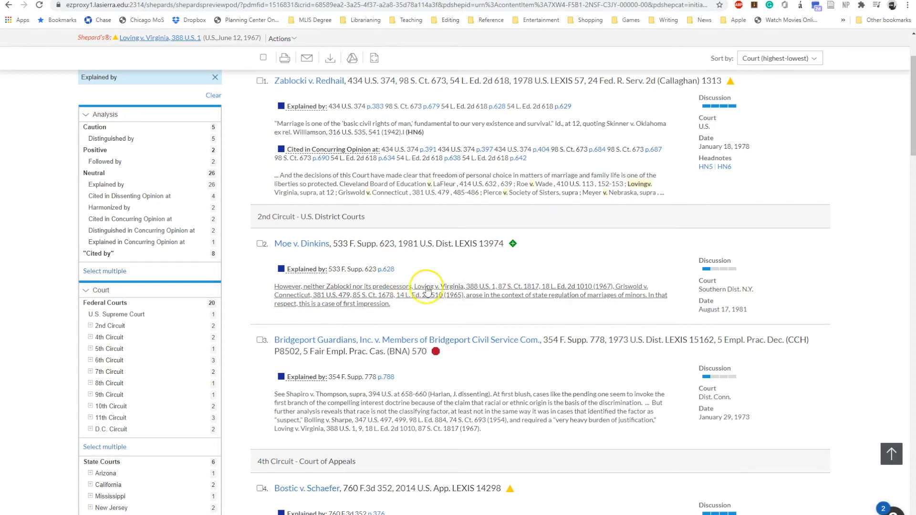
scroll(382, 297, "down", 3)
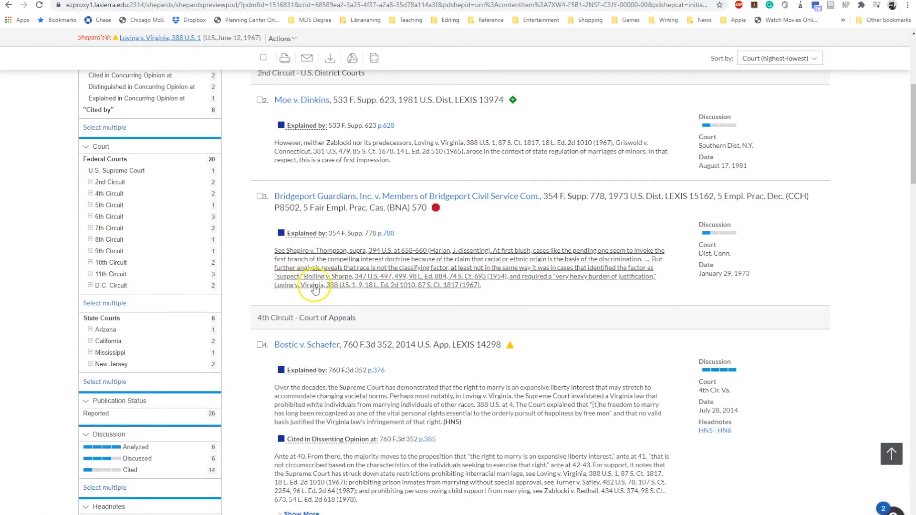
scroll(243, 248, "down", 9)
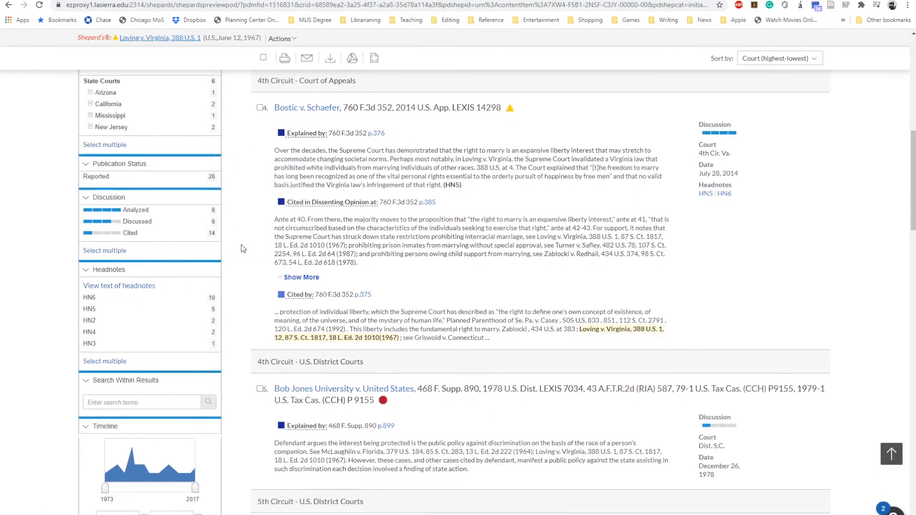
scroll(243, 248, "up", 12)
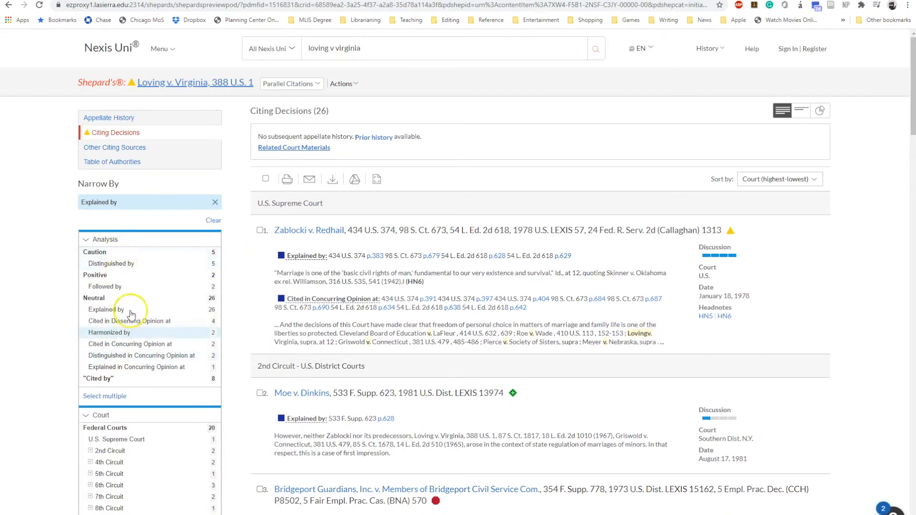
left_click(9, 6)
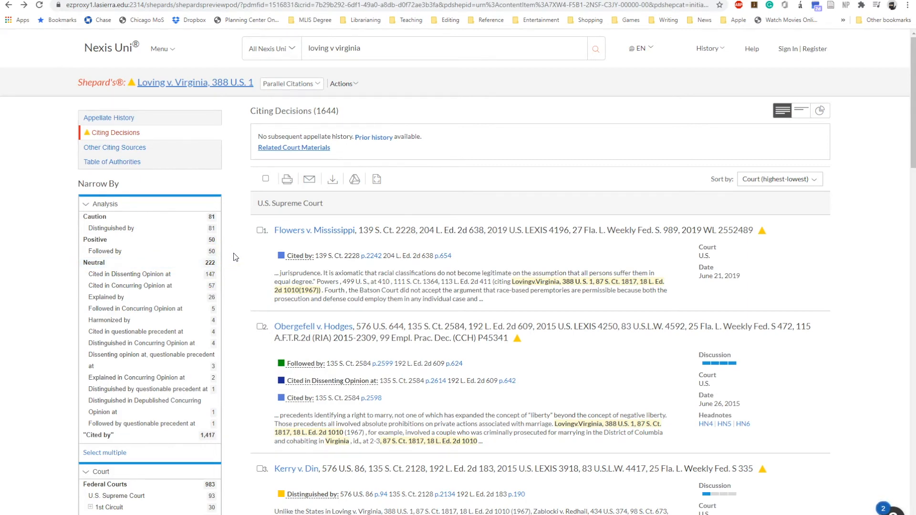
Step: Narrow the citing decisions to the U.S. Supreme Court under Federal Courts and look through the matching cases
scroll(233, 257, "down", 2)
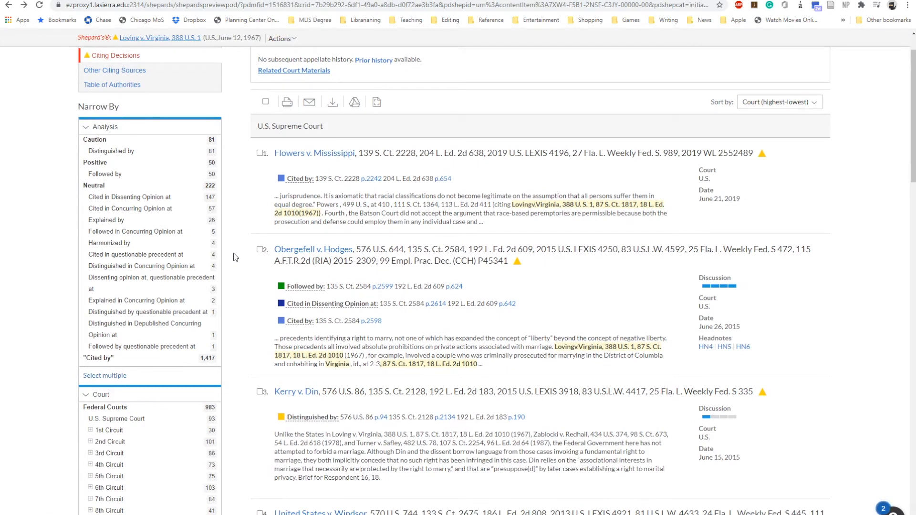
scroll(236, 258, "down", 2)
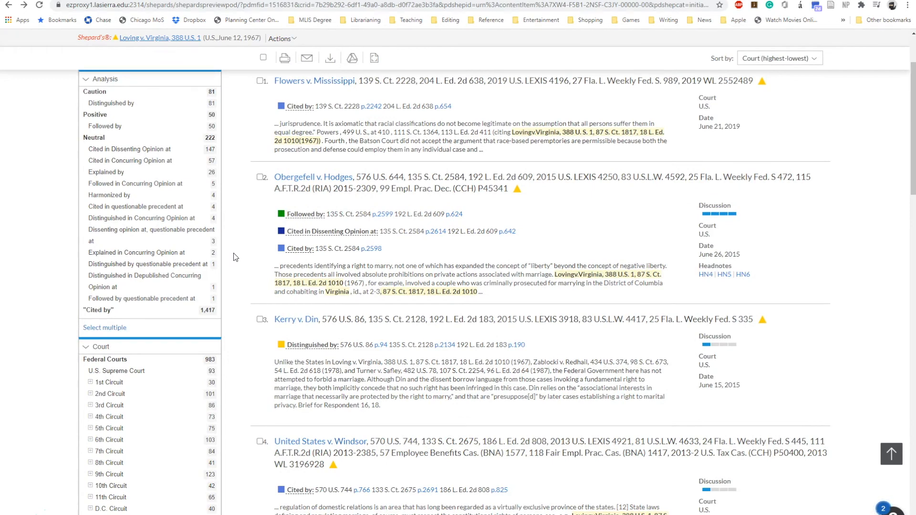
scroll(236, 258, "down", 1)
scroll(236, 257, "down", 1)
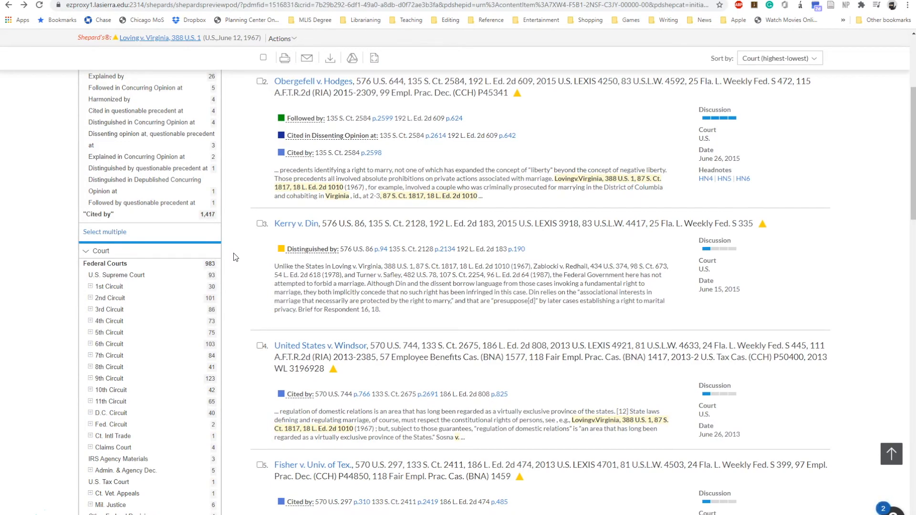
scroll(235, 258, "down", 2)
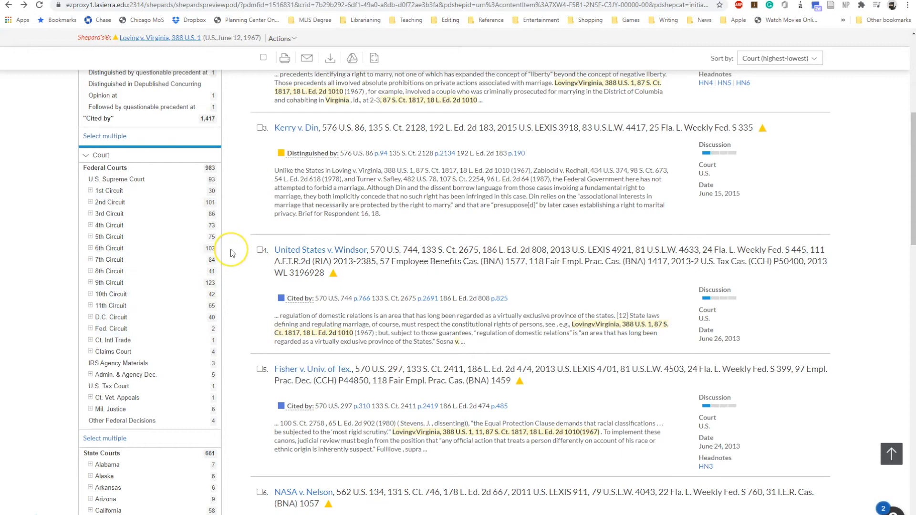
left_click(128, 180)
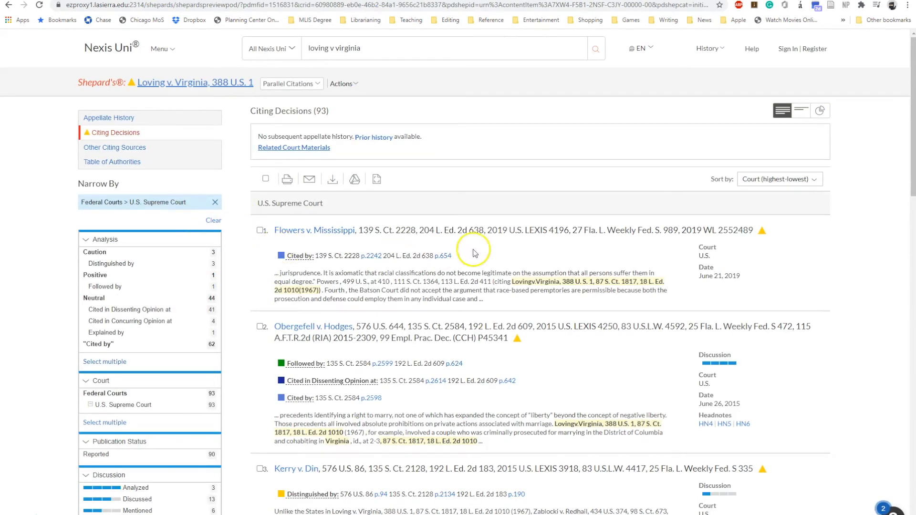
scroll(383, 358, "down", 5)
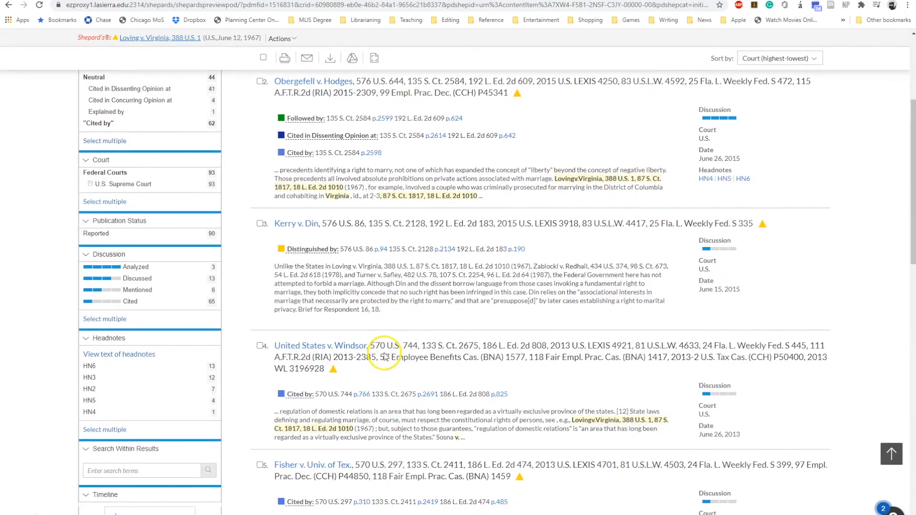
scroll(386, 356, "up", 5)
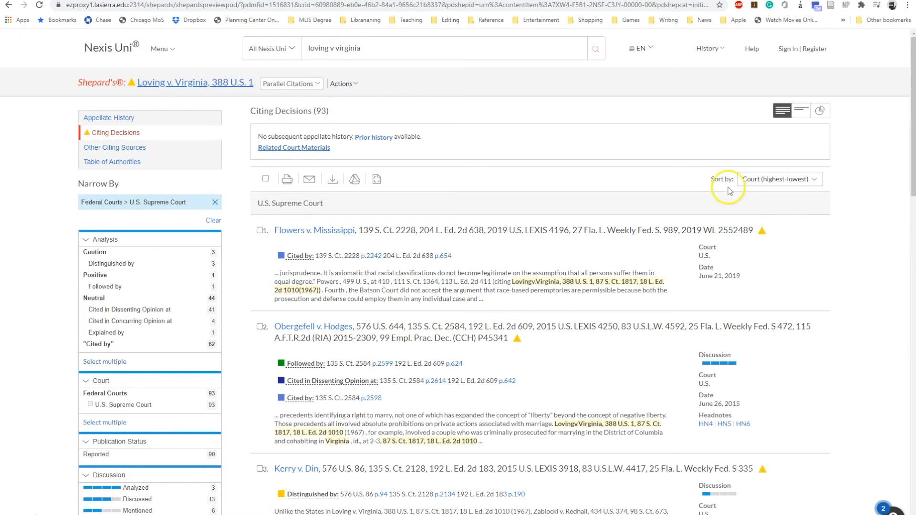
Step: Sort the U.S. Supreme Court citing decisions by Date (newest-oldest), and return to the full unfiltered list
left_click(812, 182)
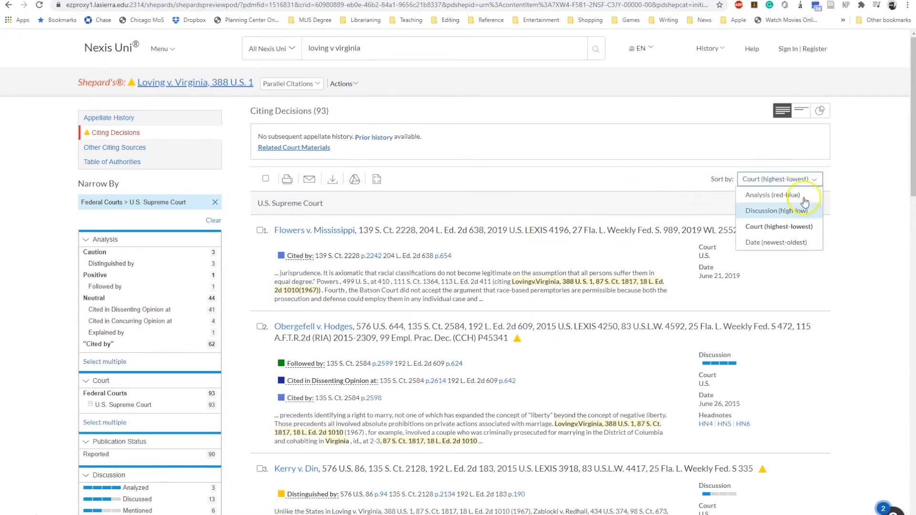
left_click(783, 246)
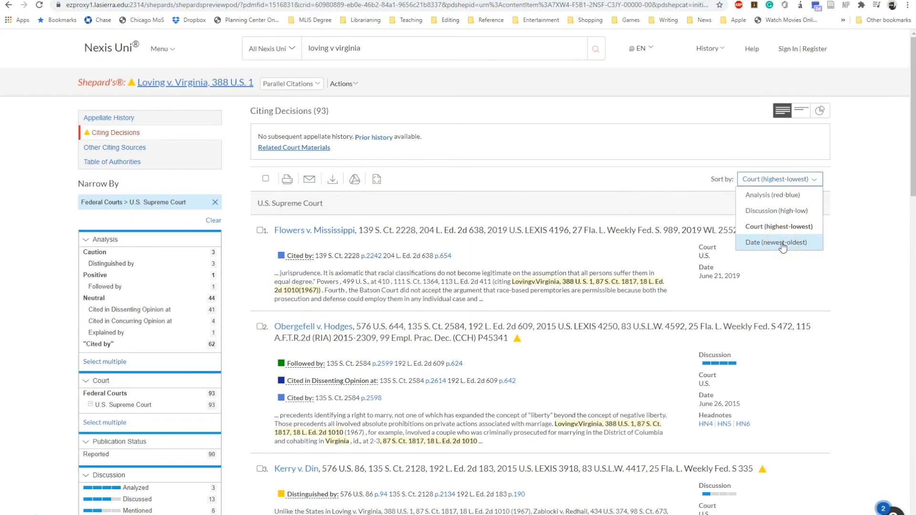
left_click(783, 247)
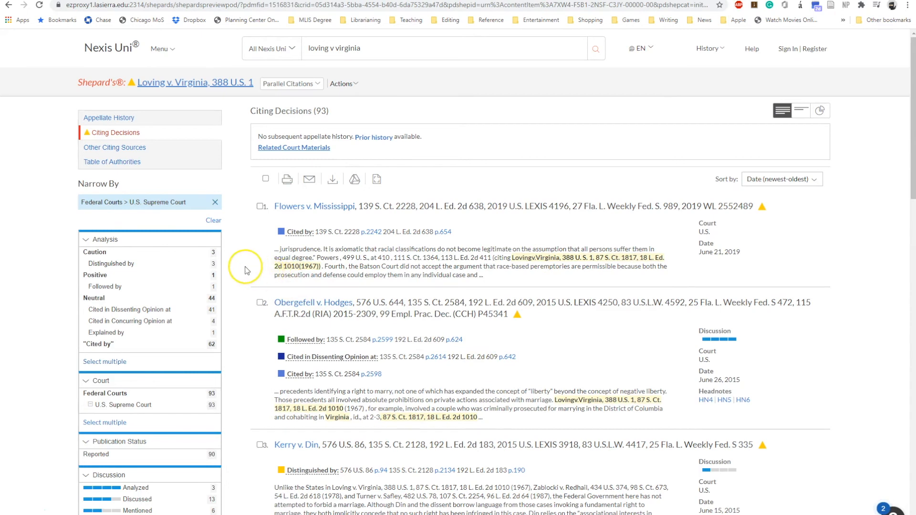
left_click(9, 6)
left_click(9, 5)
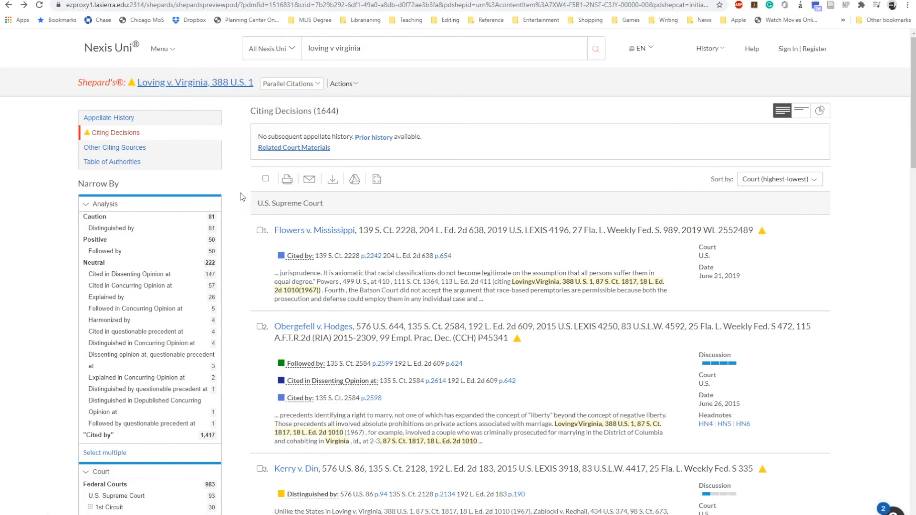
Step: Examine the remaining filters for the citing decisions, including state courts, publication status, discussion, headnotes and timeline
scroll(242, 197, "down", 15)
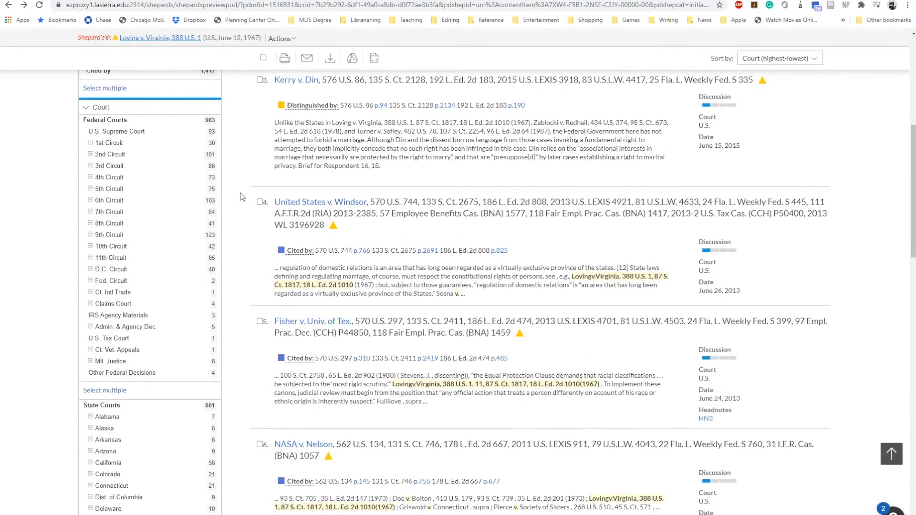
scroll(242, 196, "down", 8)
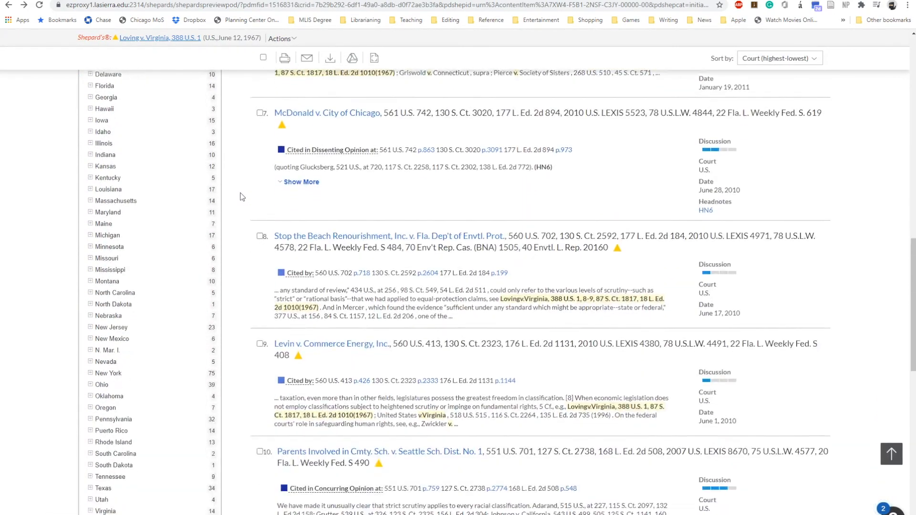
scroll(242, 196, "down", 6)
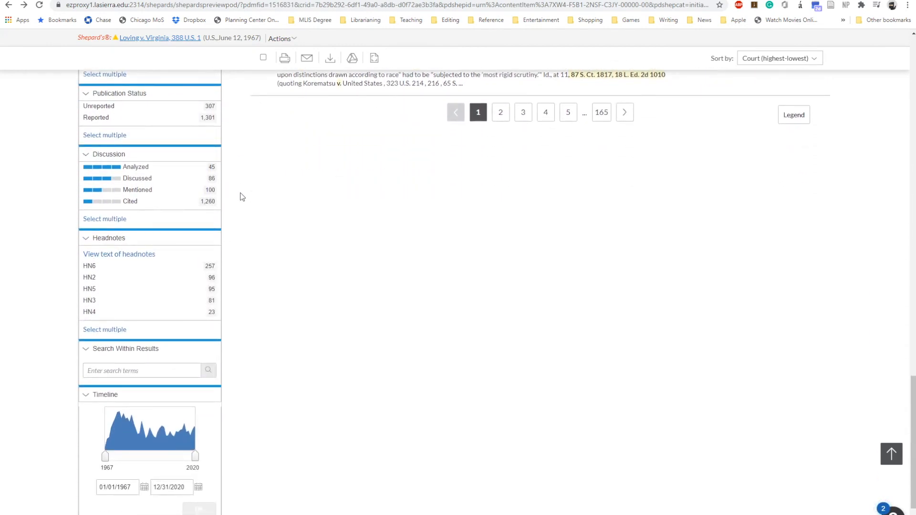
scroll(242, 197, "down", 2)
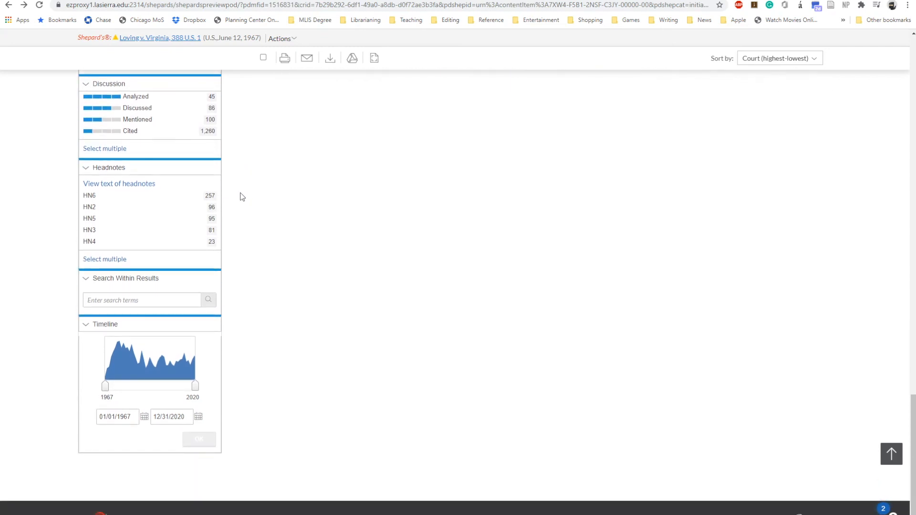
scroll(242, 196, "up", 9)
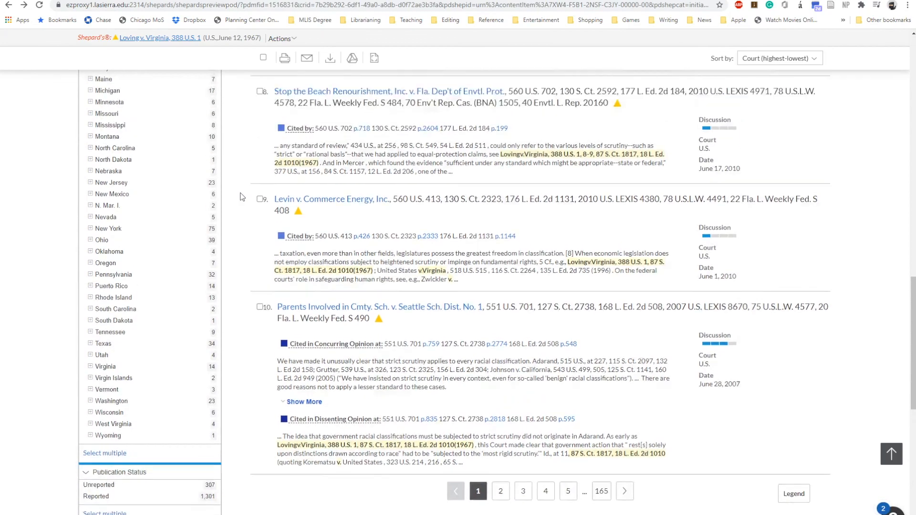
scroll(242, 197, "up", 7)
scroll(242, 197, "up", 20)
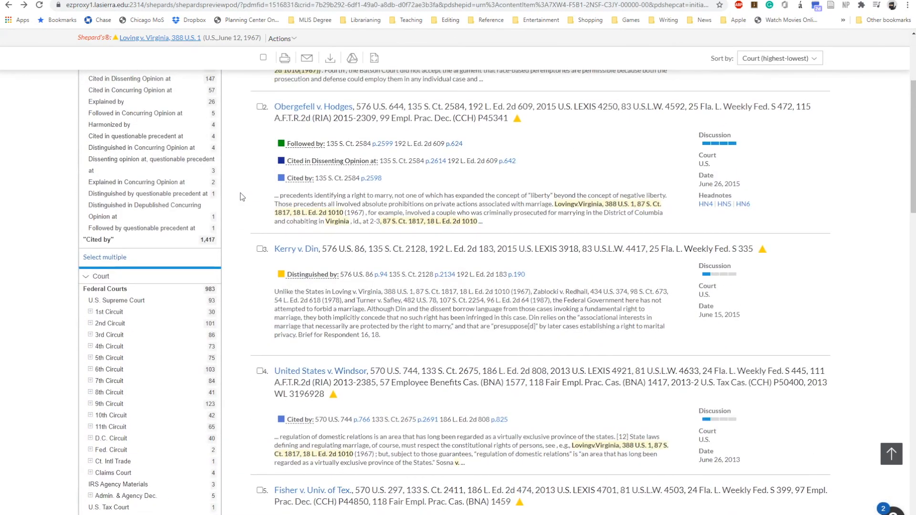